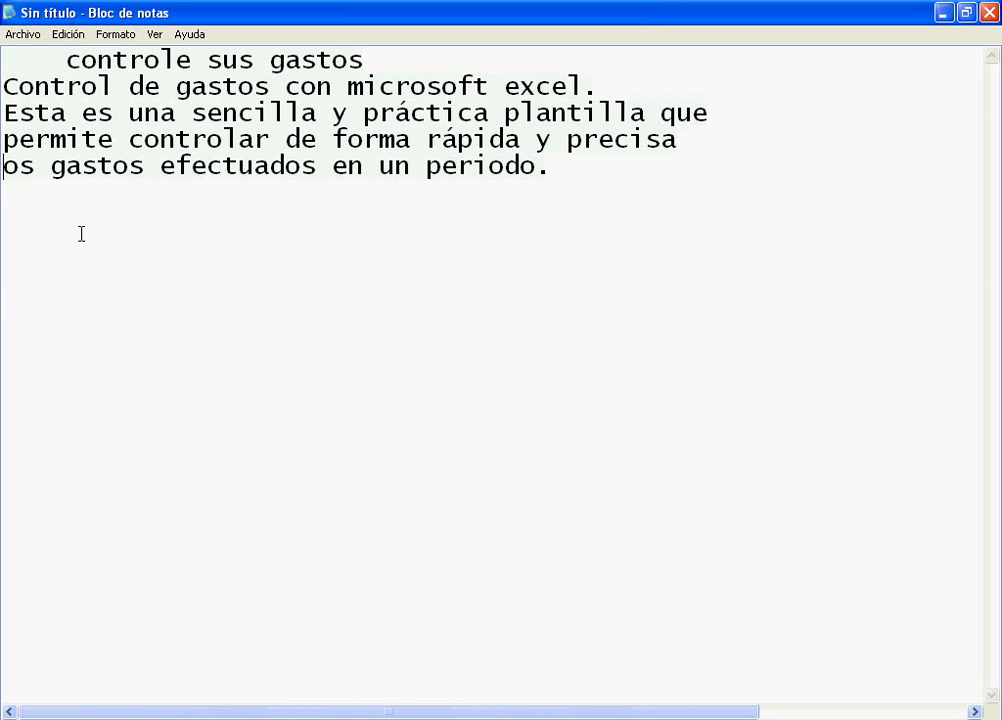
# - Complete the word "los" at the beginning of the note's last line
pyautogui.write('l')
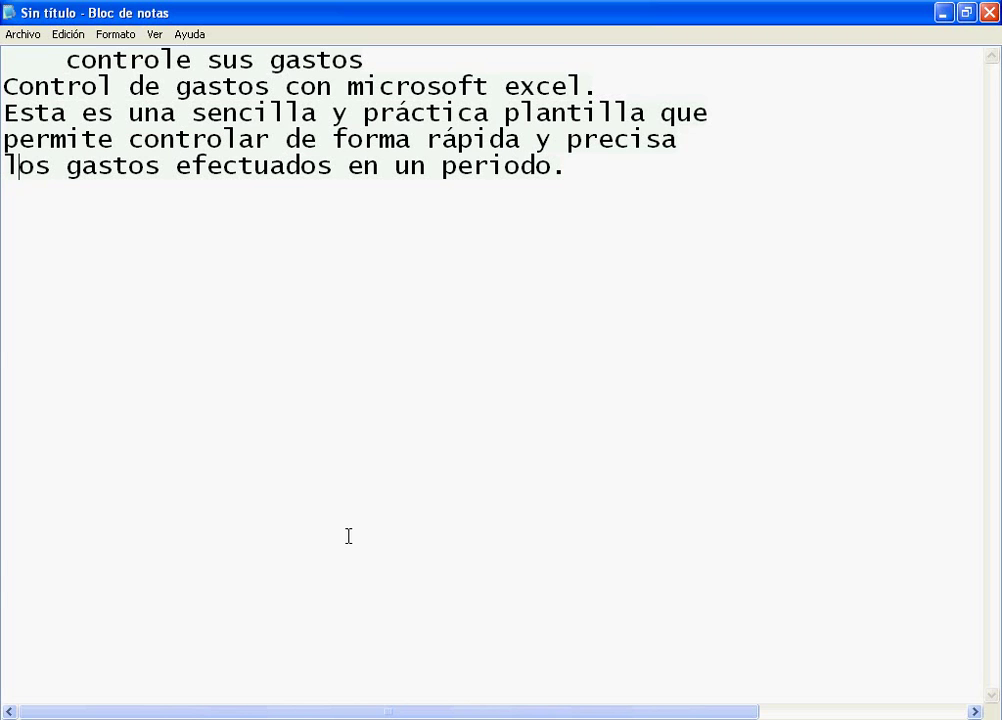
# - Switch to Excel, open the recent workbook Controlgastos and enable its macros
pyautogui.press('super')
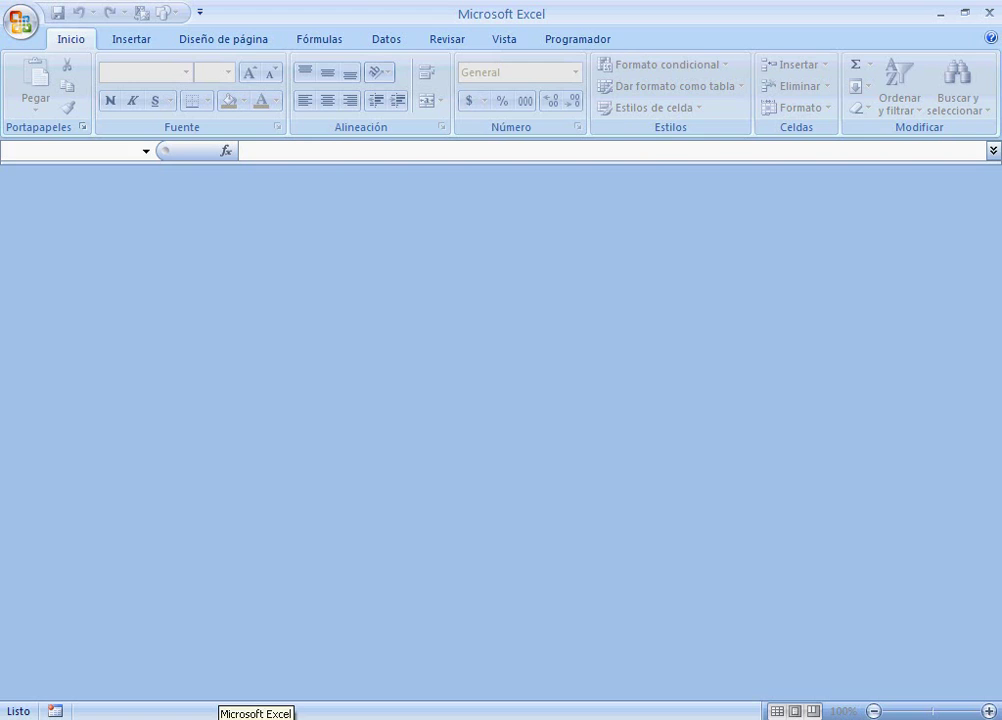
pyautogui.hotkey('alt', 'a')
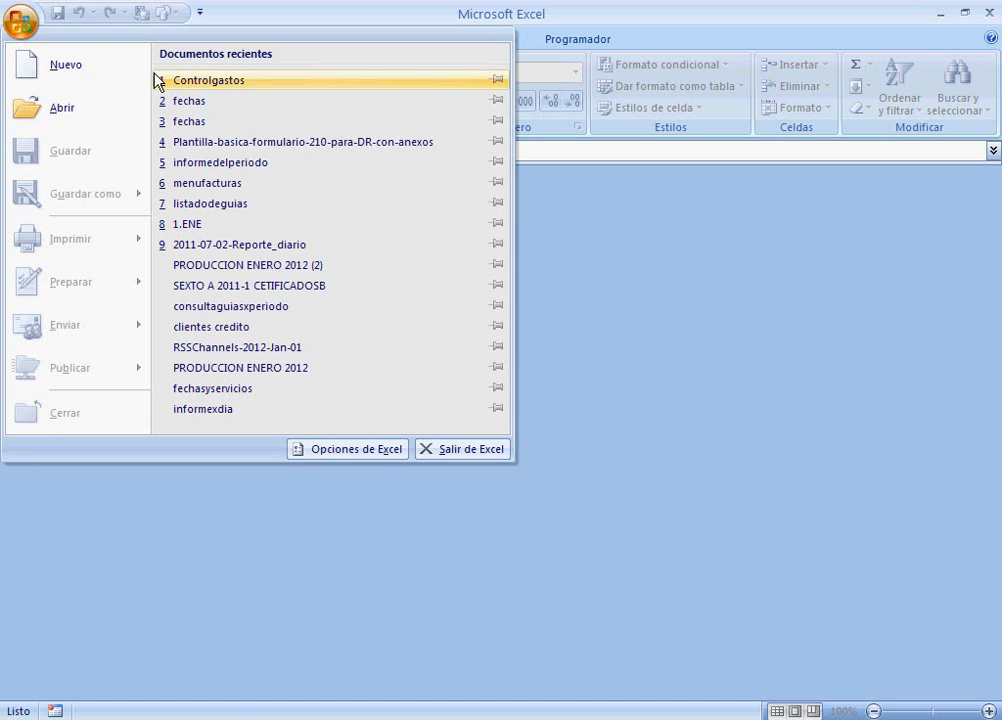
pyautogui.click(203, 81)
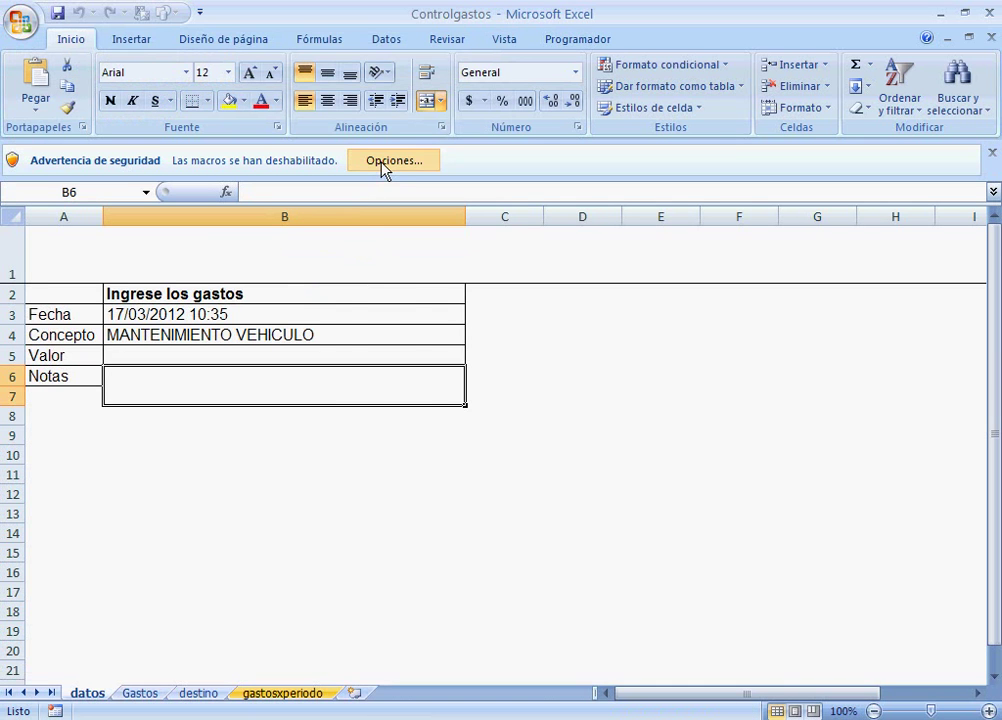
pyautogui.click(382, 164)
pyautogui.click(323, 404)
pyautogui.click(579, 549)
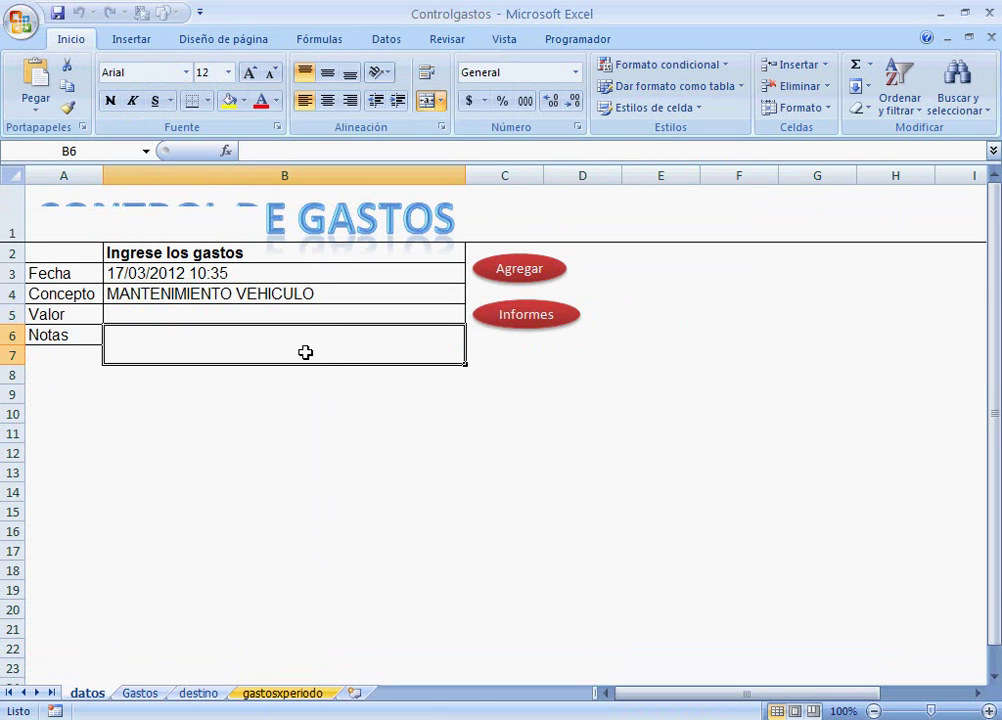
pyautogui.scroll(-3, 342, 428)
pyautogui.scroll(3, 342, 428)
pyautogui.scroll(-4, 342, 428)
pyautogui.scroll(4, 342, 428)
pyautogui.scroll(-16, 342, 428)
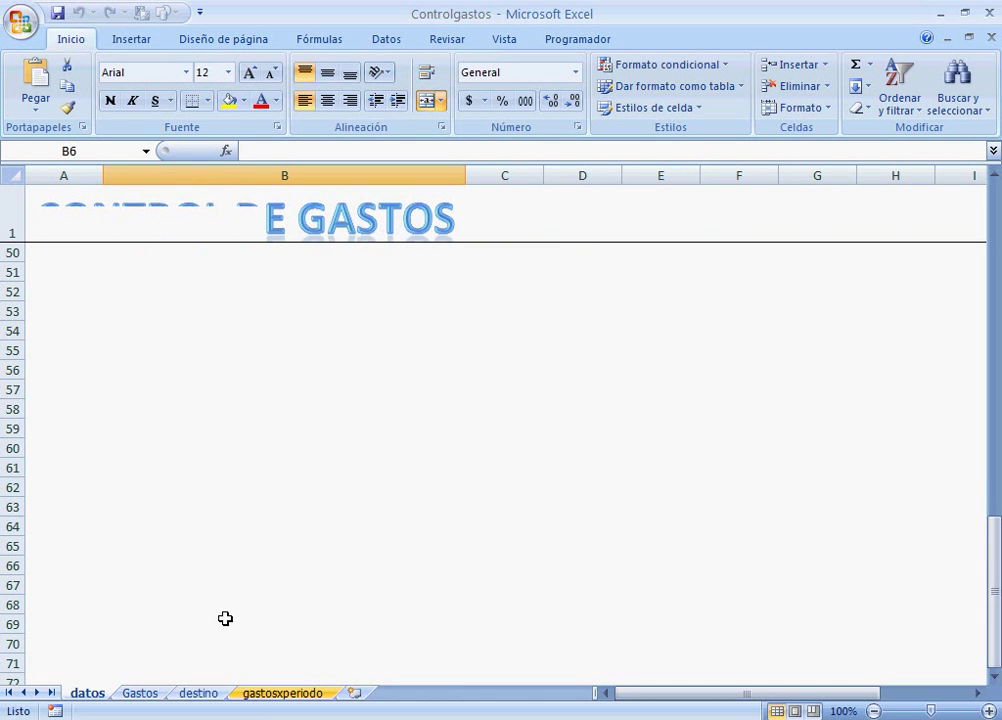
# - Review the list of expense concepts in column A of the Gastos sheet, down to the first empty row
pyautogui.click(139, 694)
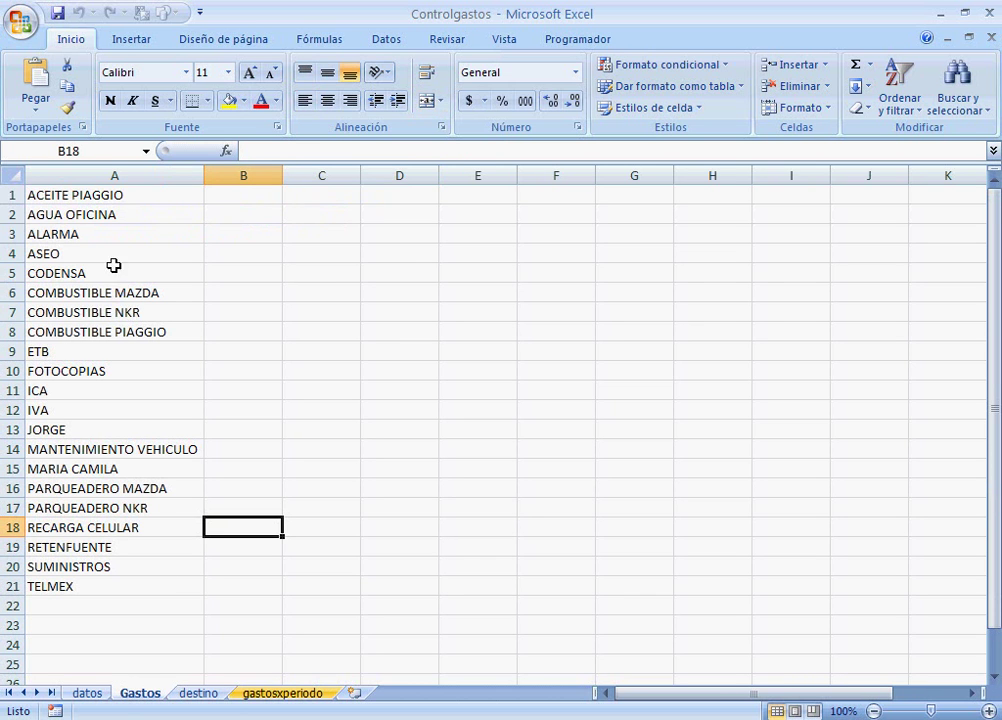
pyautogui.click(96, 198)
pyautogui.scroll(-3, 114, 402)
pyautogui.scroll(3, 114, 402)
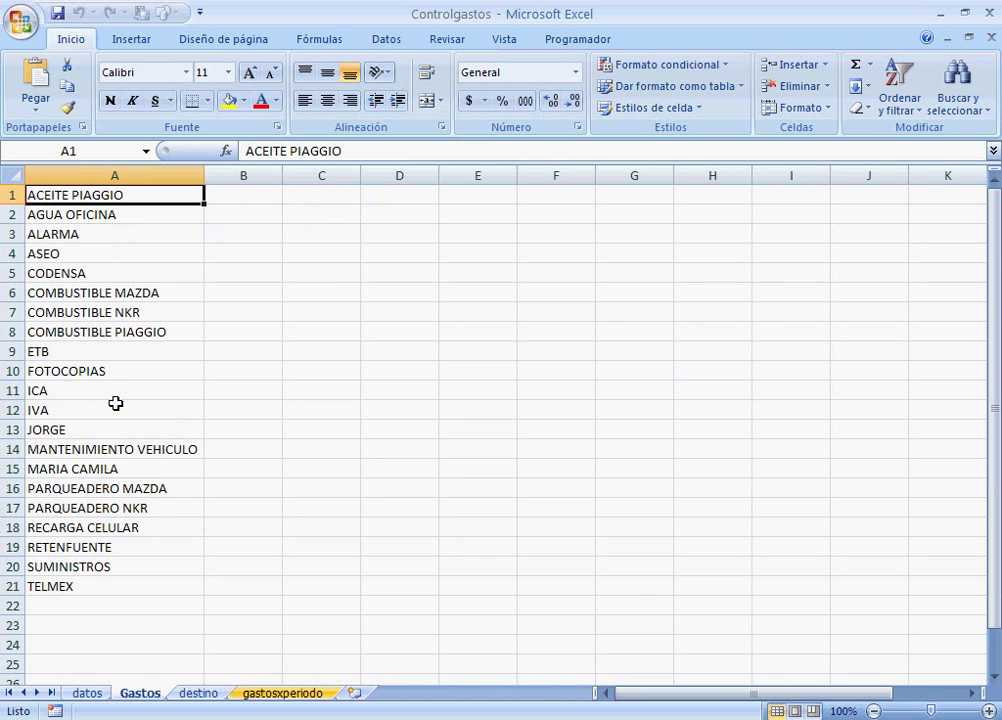
pyautogui.scroll(-4, 115, 404)
pyautogui.scroll(2, 116, 406)
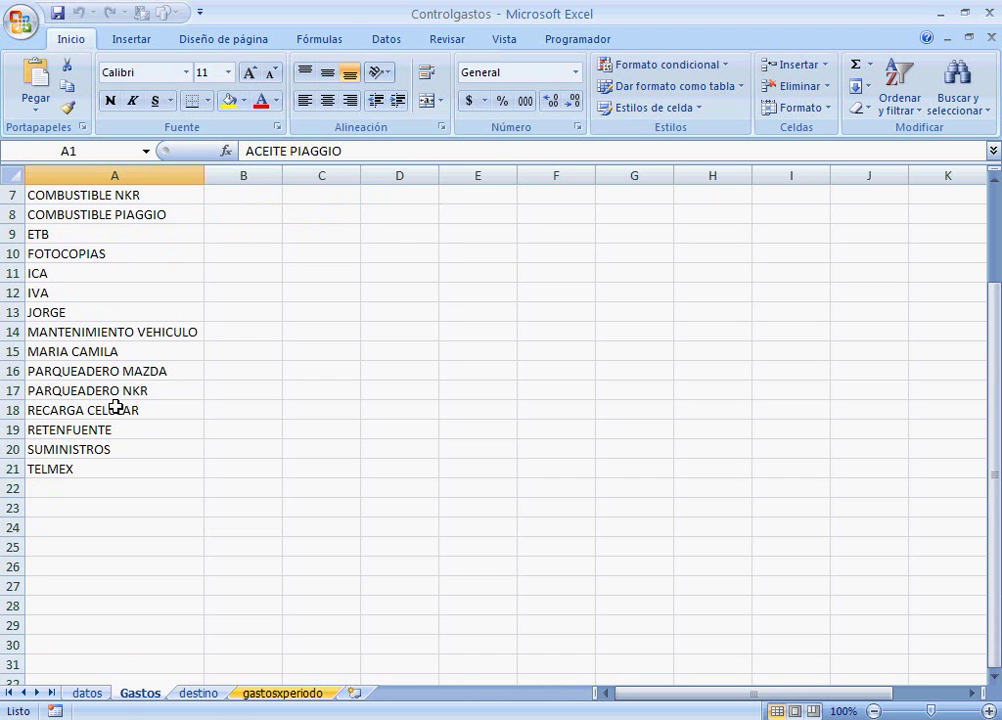
pyautogui.click(133, 489)
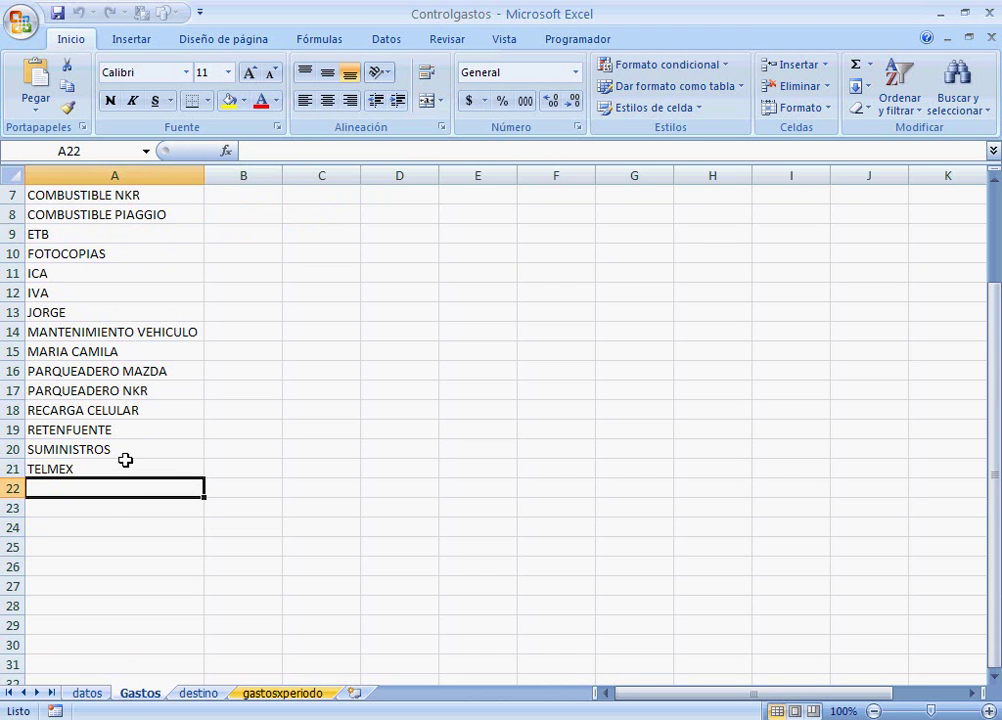
pyautogui.scroll(2, 125, 460)
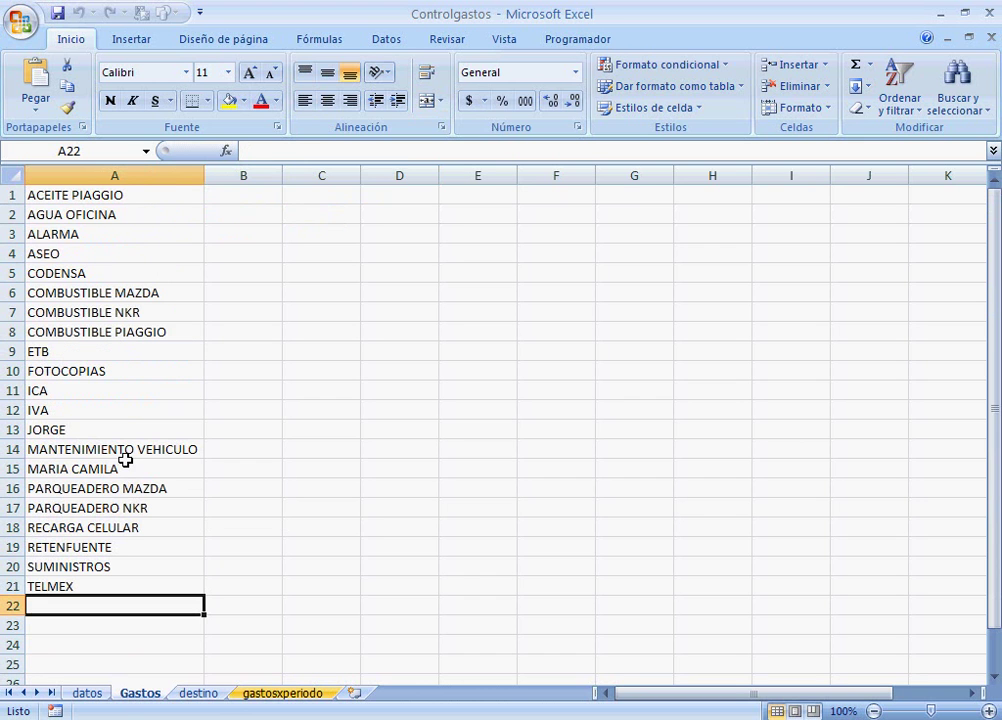
# - Inspect the Ruta, Base and tabla settings in column B of the destino sheet
pyautogui.click(207, 696)
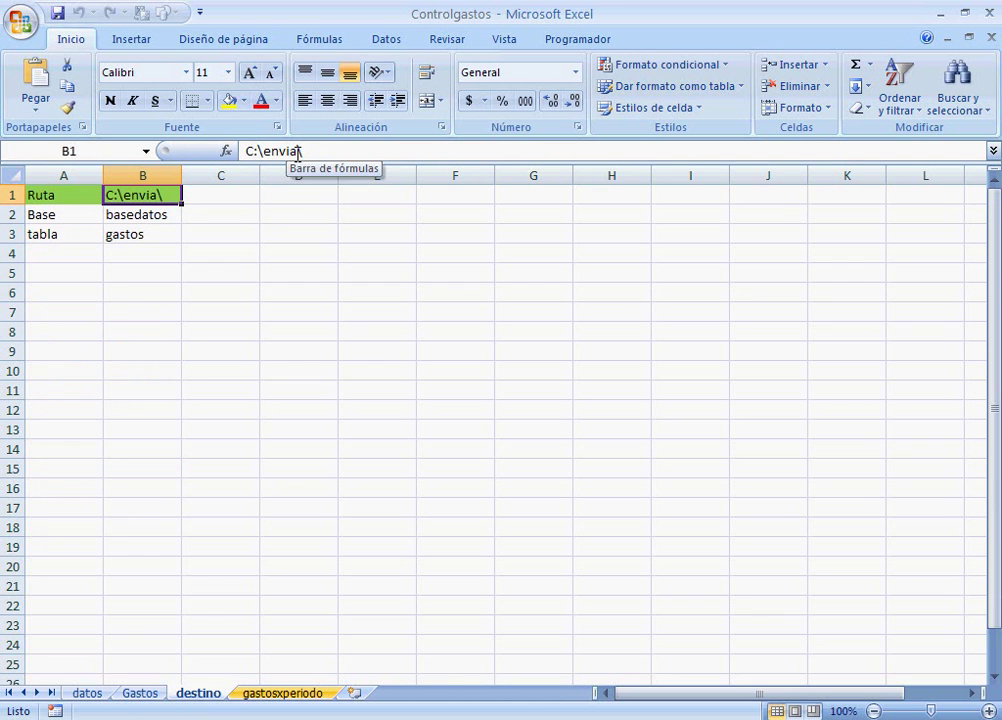
pyautogui.click(139, 216)
pyautogui.click(138, 236)
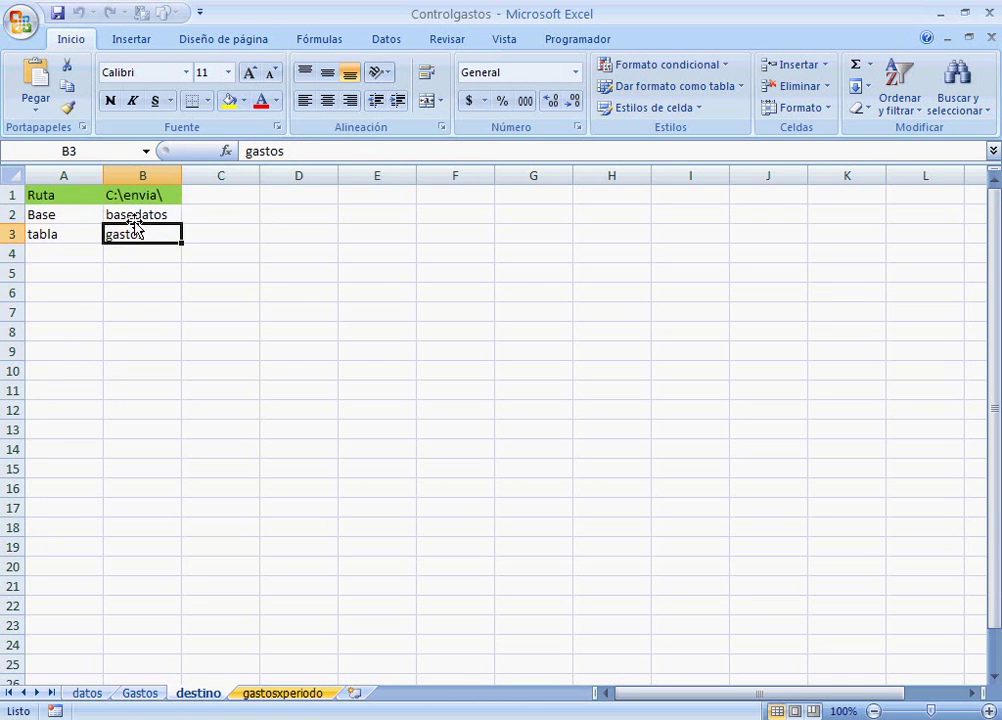
pyautogui.click(141, 196)
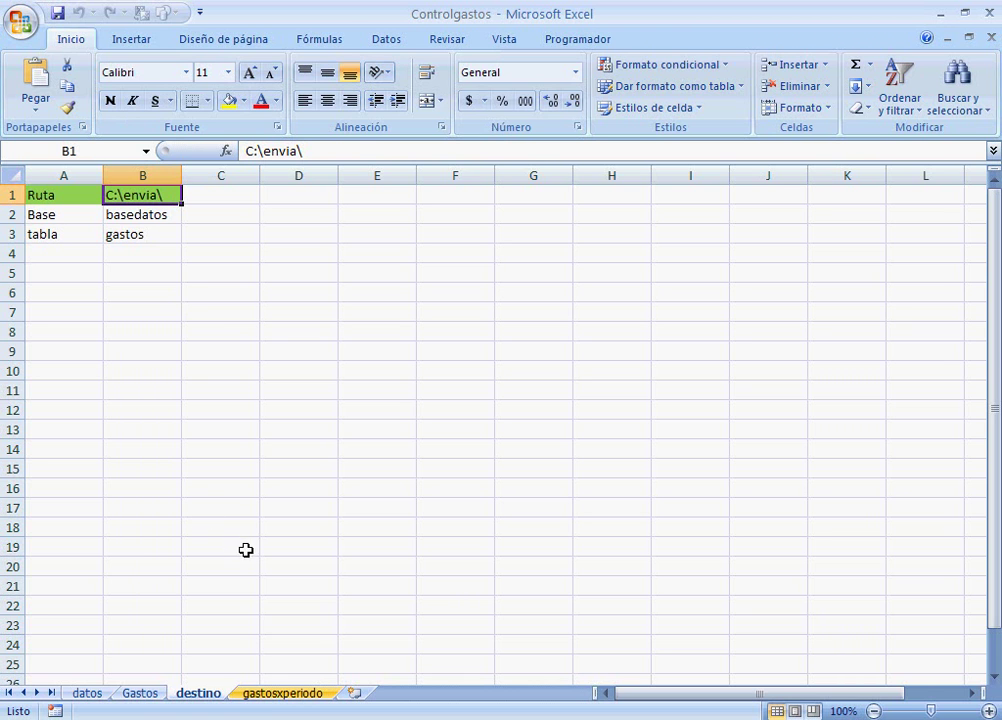
# - View the gastosxperiodo report sheet and go back to the expense entry form on the datos sheet
pyautogui.click(282, 693)
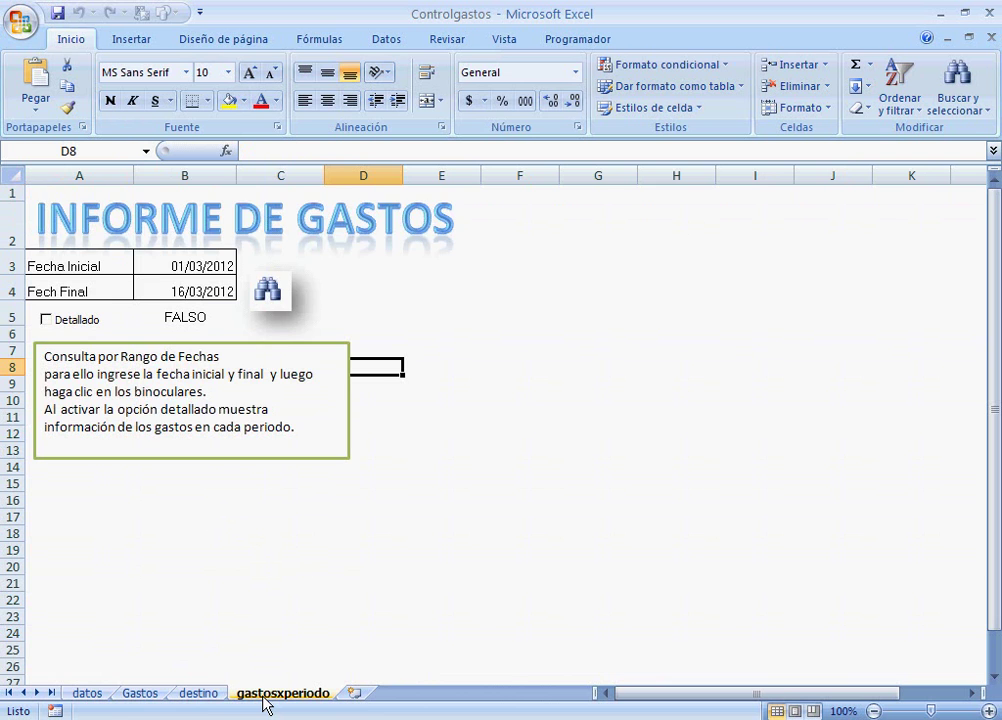
pyautogui.click(199, 697)
pyautogui.click(148, 697)
pyautogui.click(78, 696)
pyautogui.scroll(5, 206, 584)
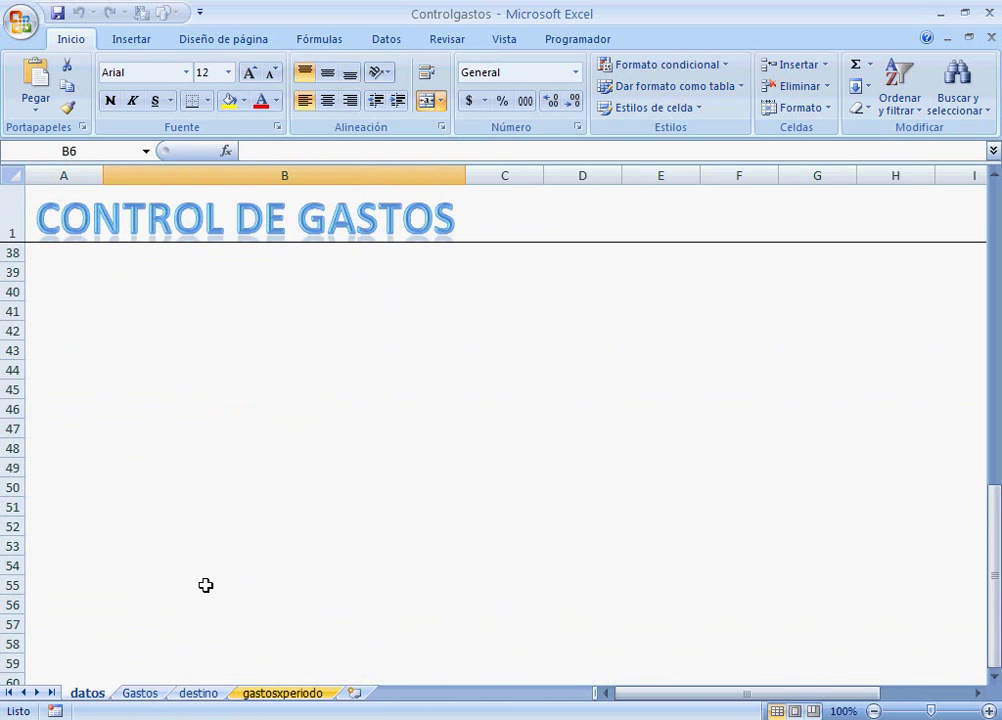
pyautogui.scroll(11, 472, 579)
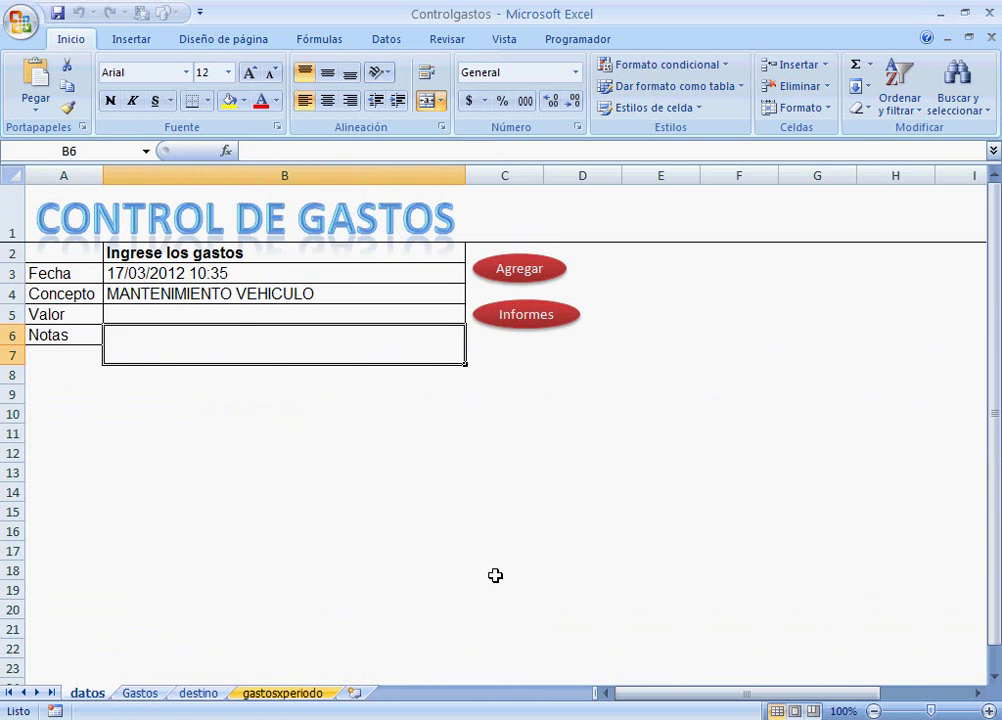
# - Check the Fecha cell's formula and set the Concepto of the expense to RECARGA CELULAR
pyautogui.click(189, 273)
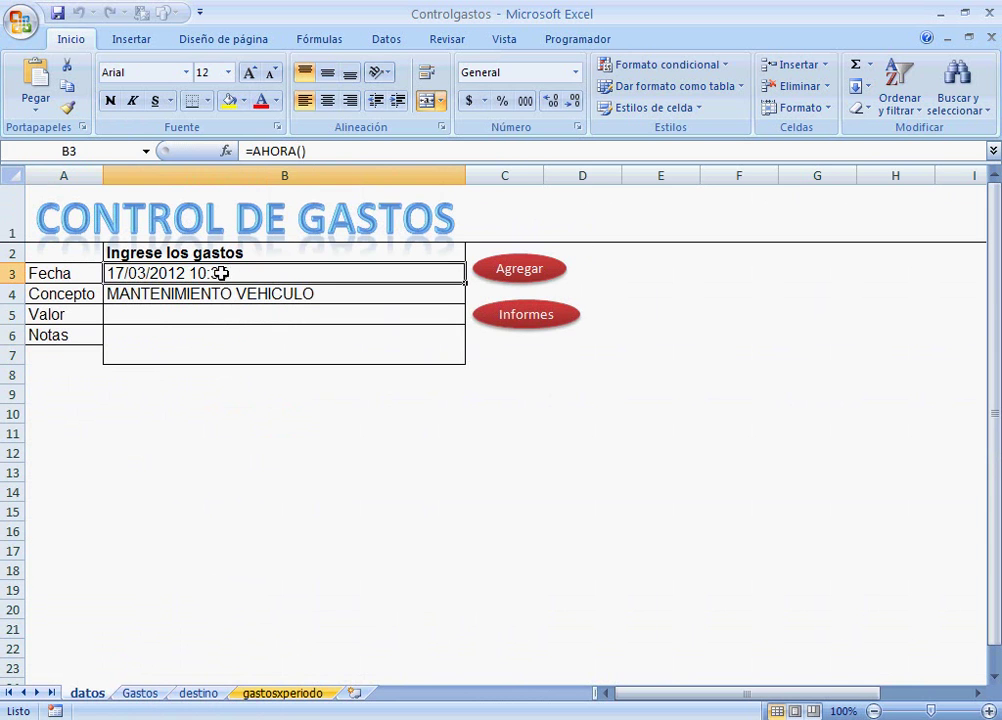
pyautogui.click(242, 294)
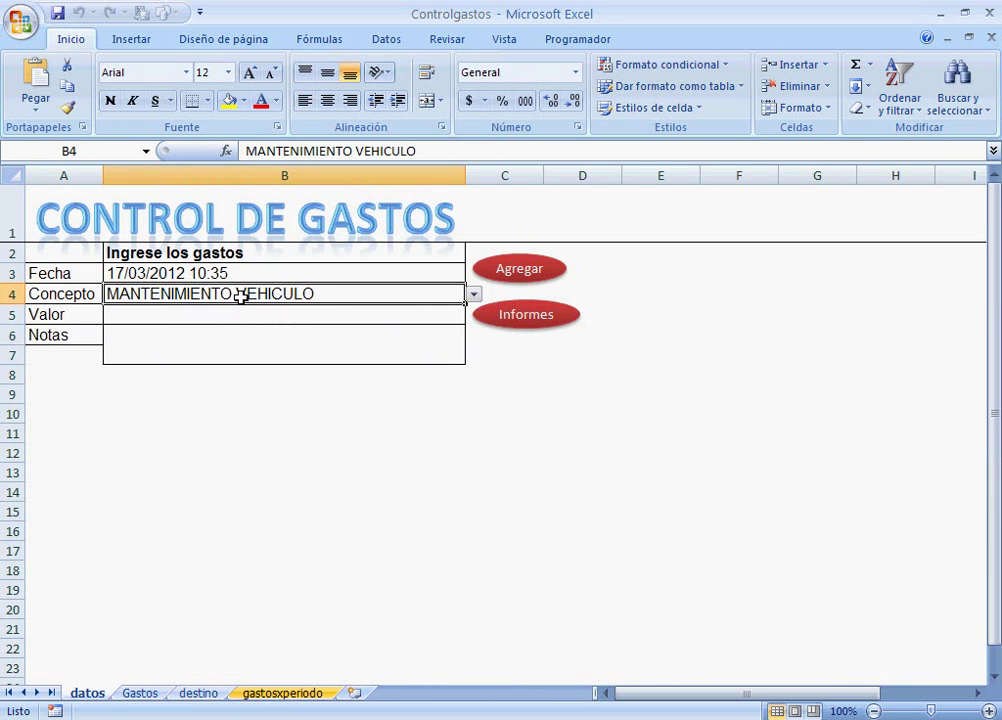
pyautogui.click(474, 298)
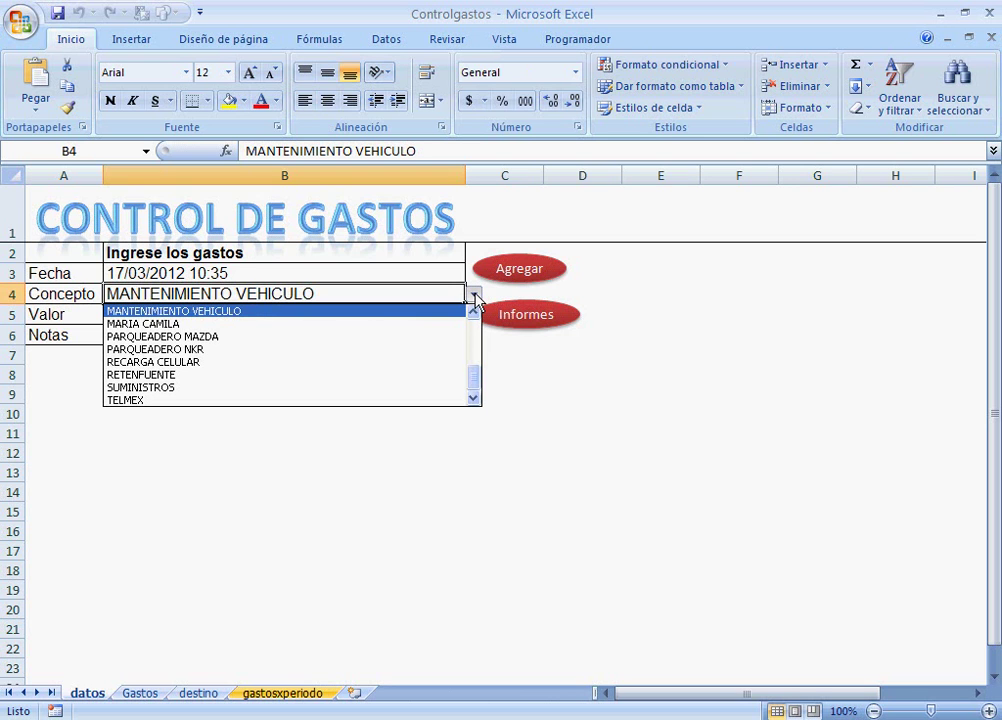
pyautogui.click(287, 363)
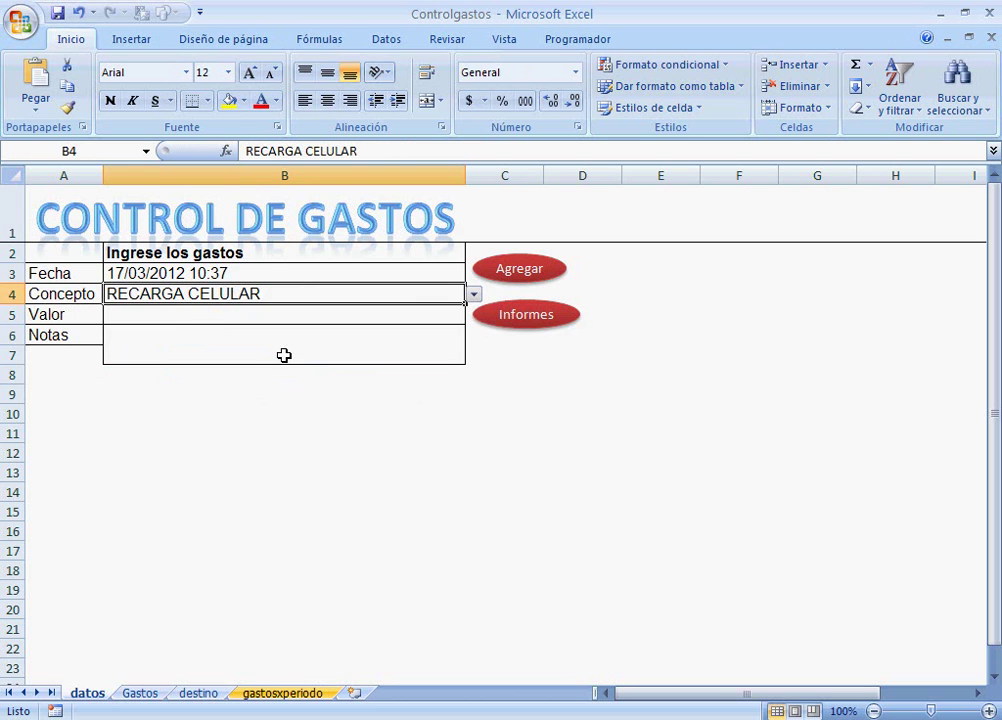
# - Enter 50000 as Valor and "comcel" as Notas, and register the expense with Agregar
pyautogui.click(208, 320)
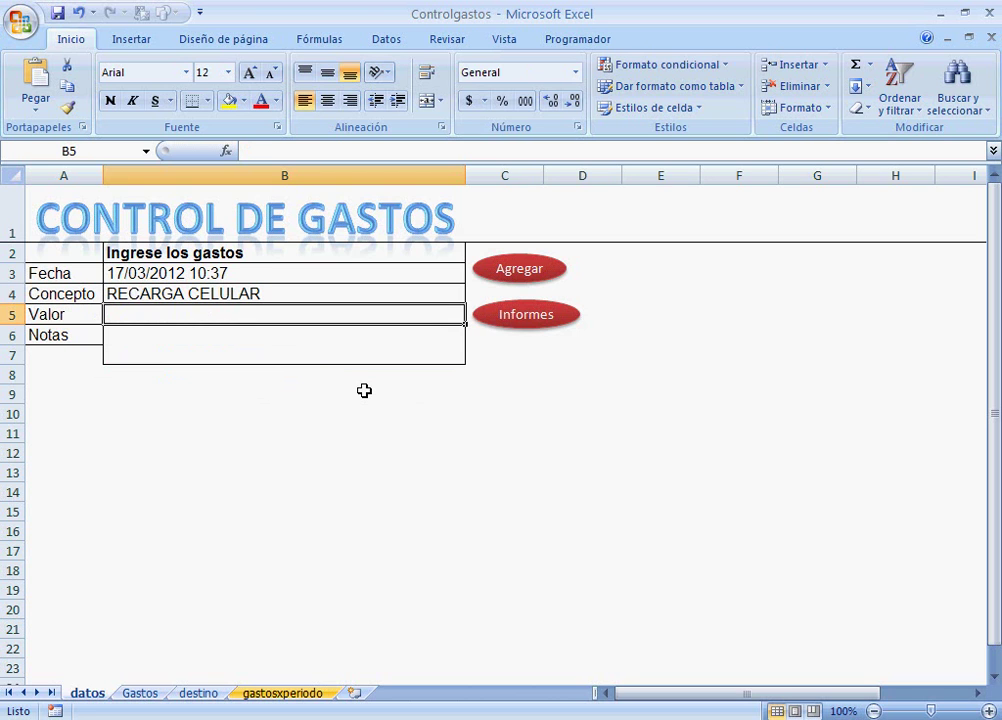
pyautogui.write('50000')
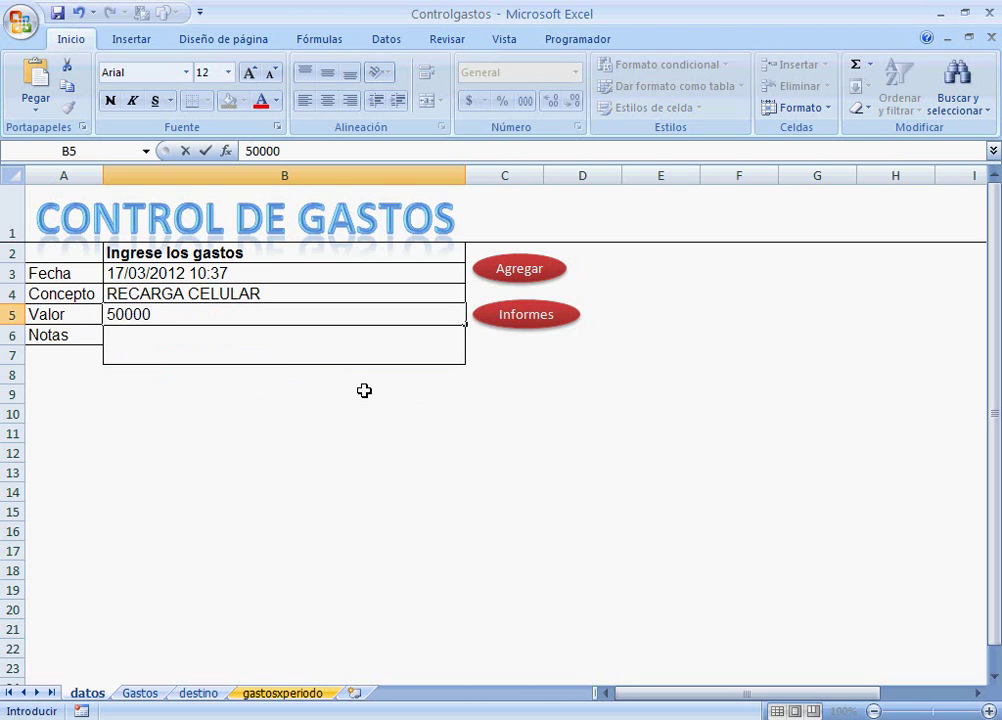
pyautogui.click(316, 360)
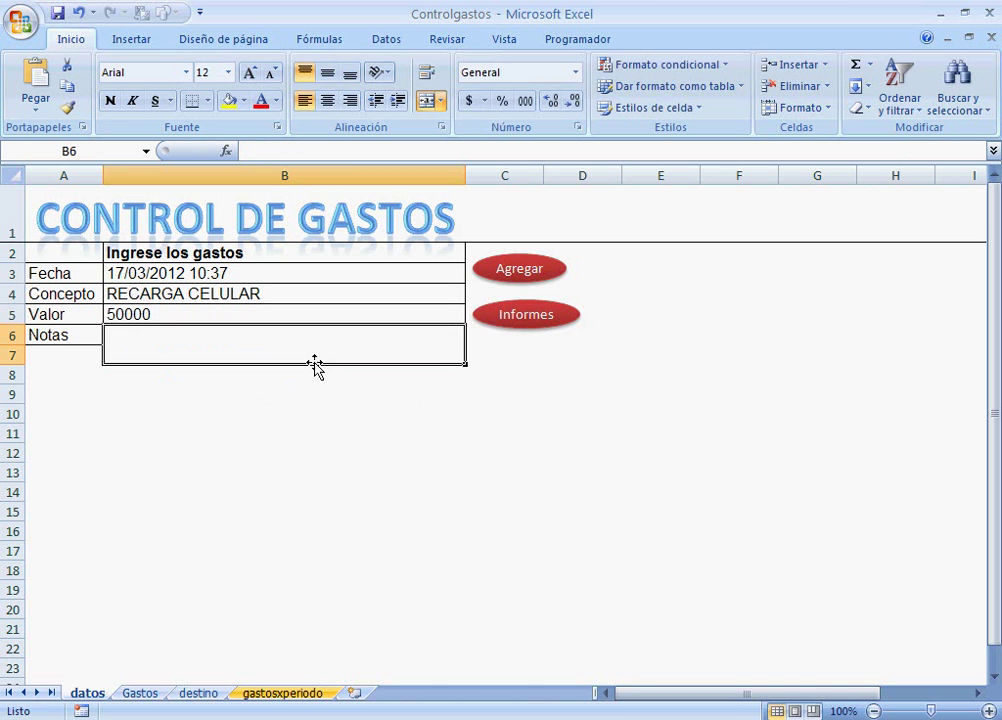
pyautogui.write('comc')
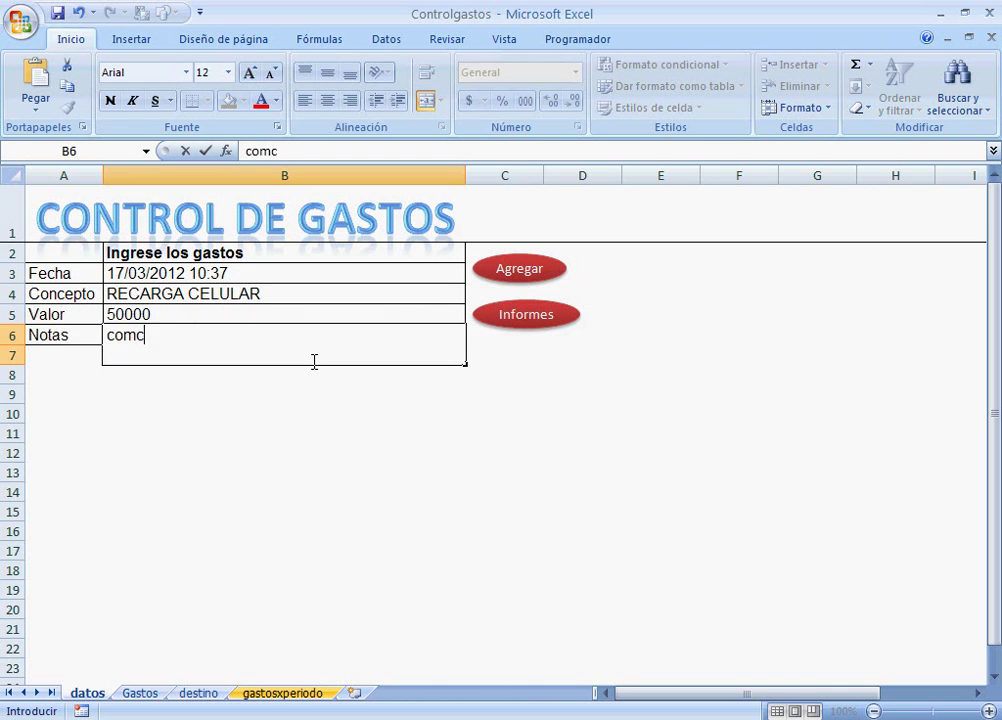
pyautogui.write('el')
pyautogui.click(508, 277)
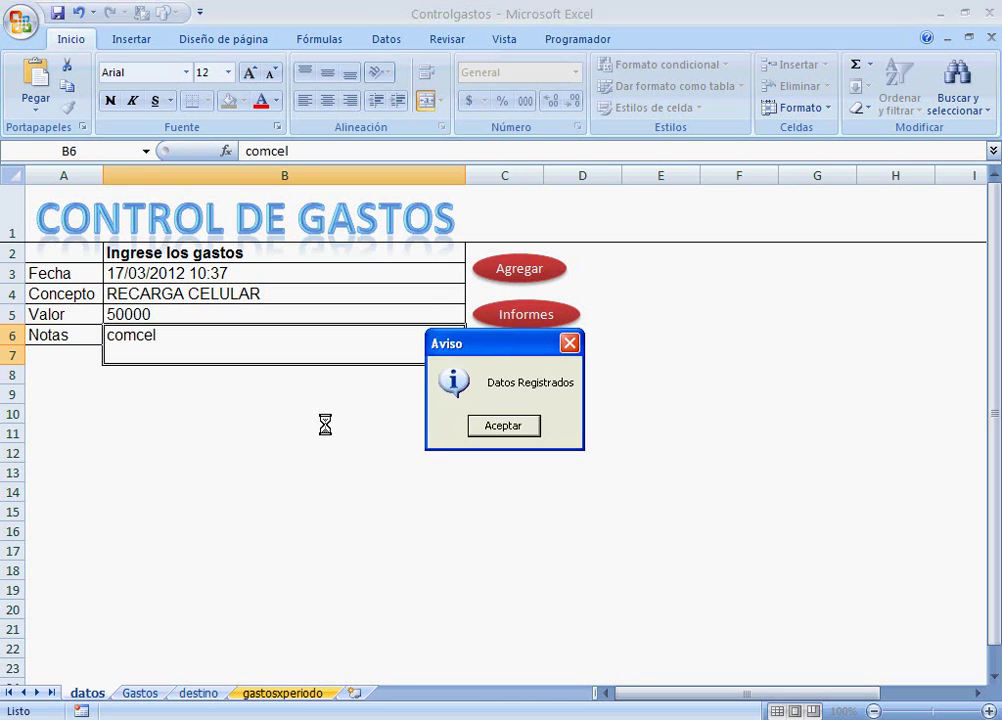
pyautogui.click(494, 430)
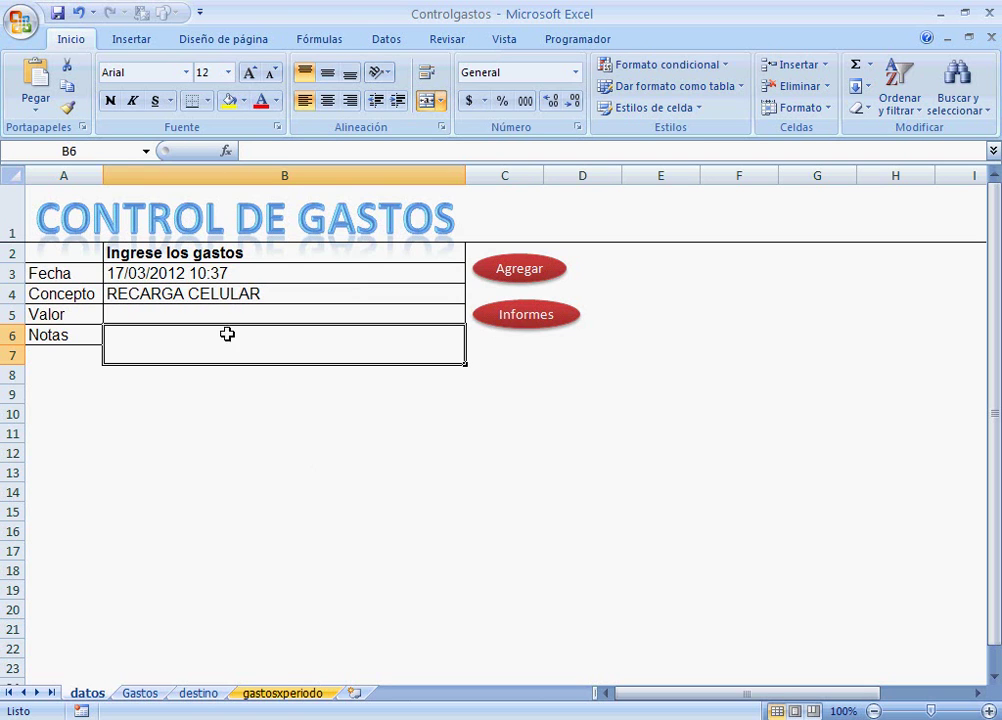
# - Go from the Concepto cell to the list of expense concepts on the Gastos sheet
pyautogui.click(213, 295)
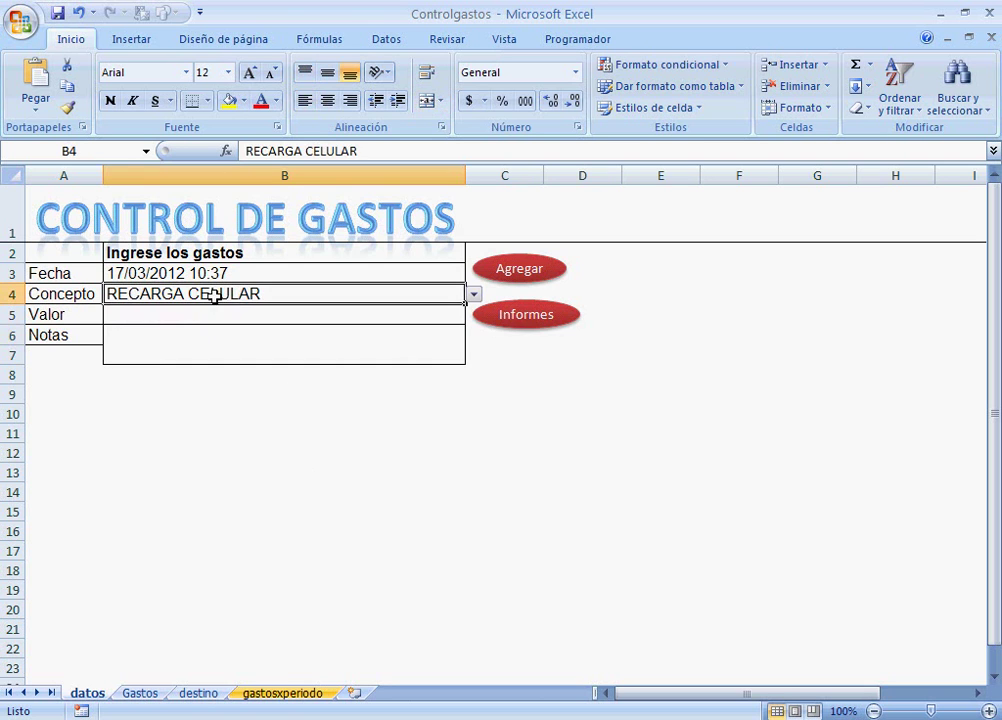
pyautogui.click(152, 697)
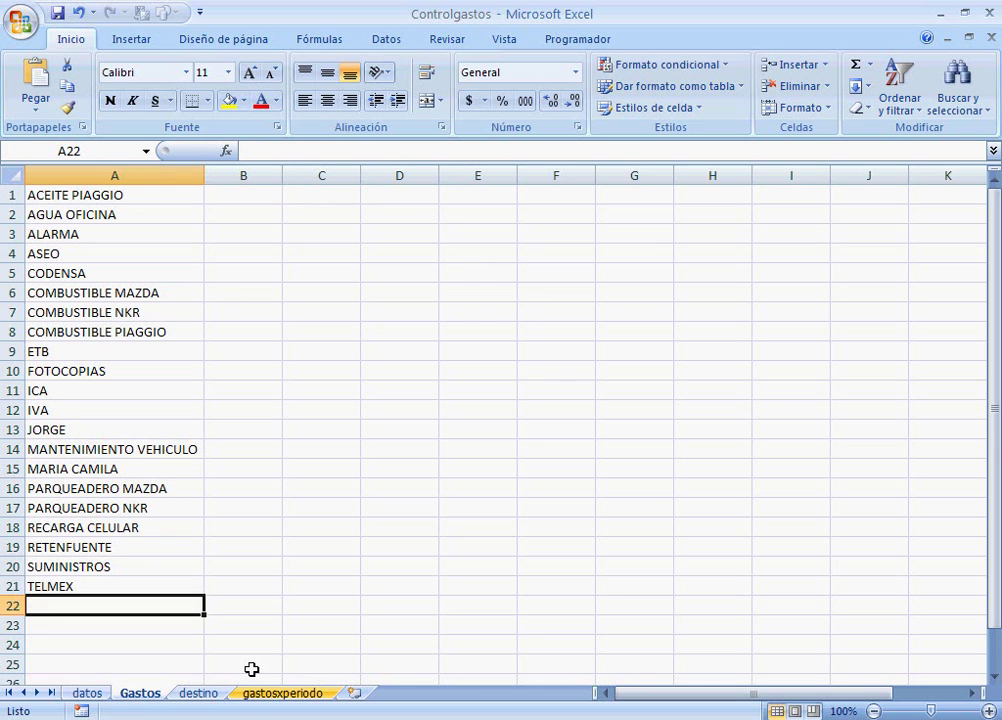
pyautogui.write('a')
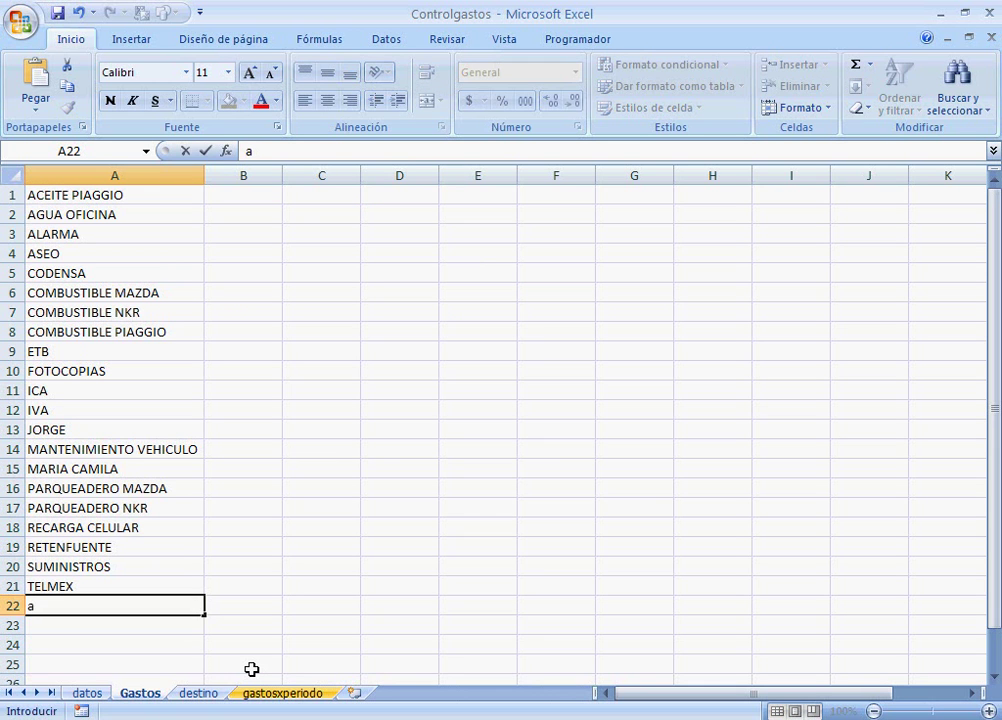
pyautogui.press('Tab')
pyautogui.write('a')
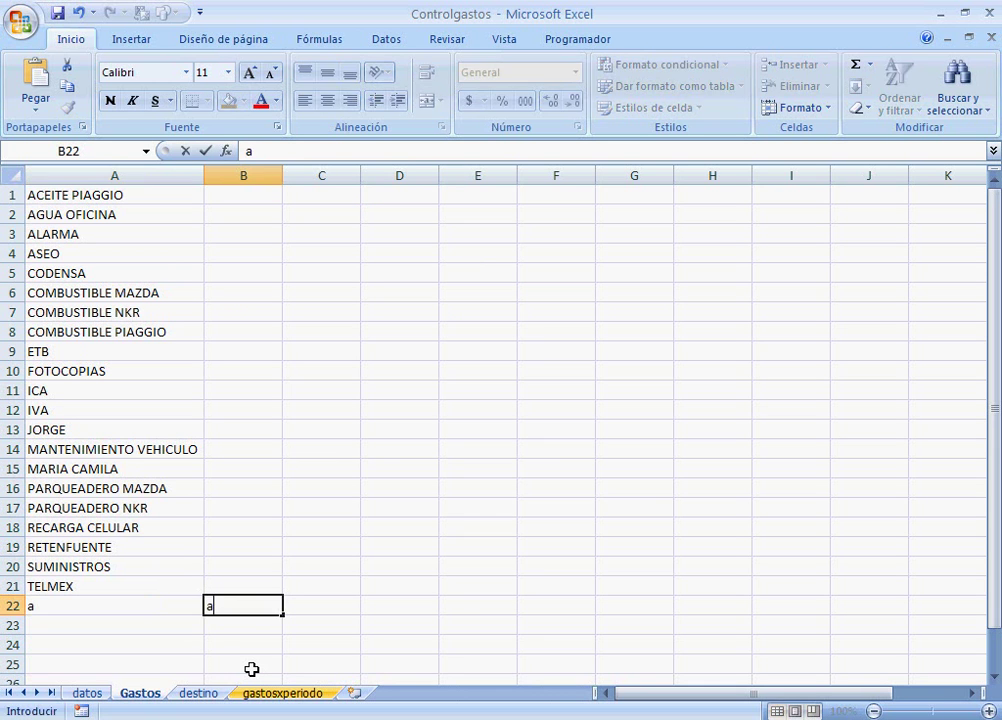
pyautogui.press('BackSpace')
pyautogui.press('Left')
# - Add the concept ALMUERZOS in cell A22 of the Gastos sheet and return to the datos sheet
pyautogui.write('A')
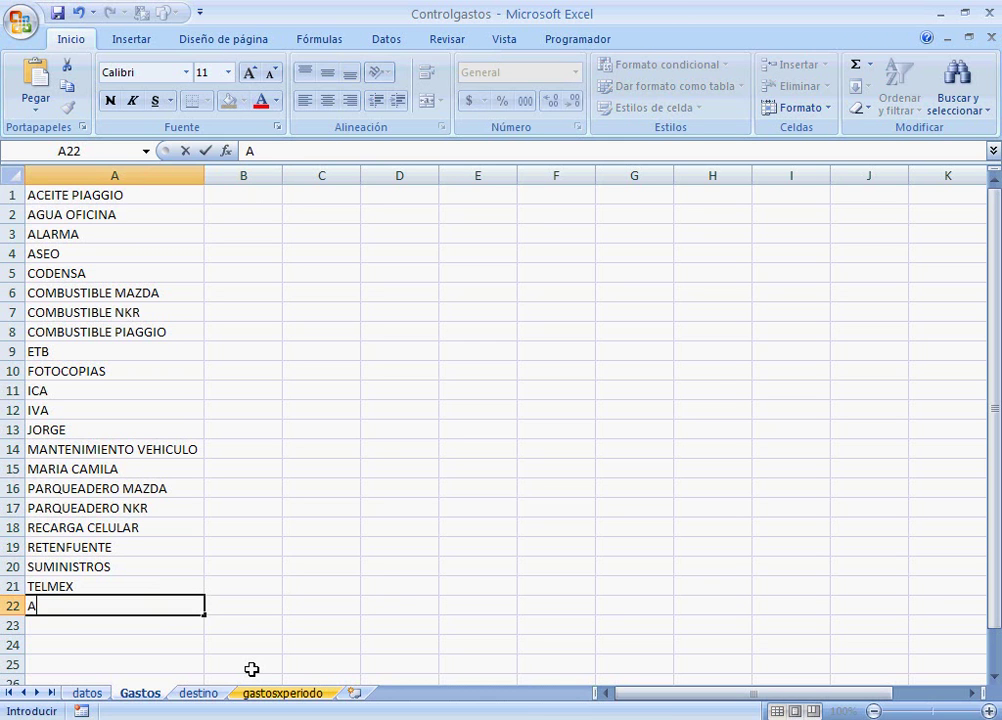
pyautogui.write('LMUERZOS')
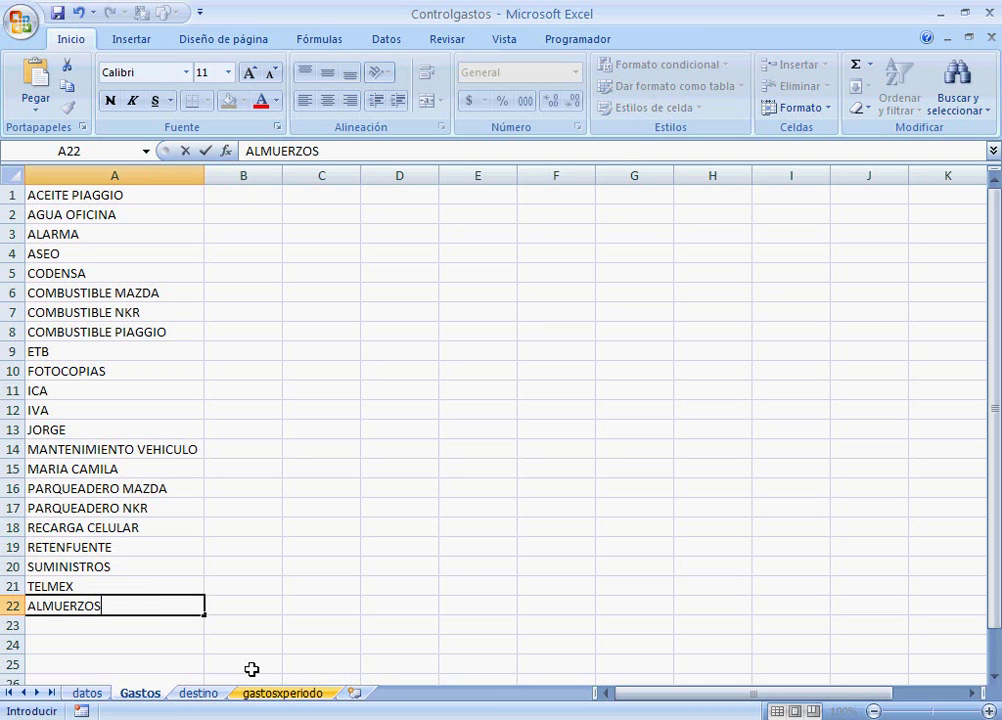
pyautogui.press('Return')
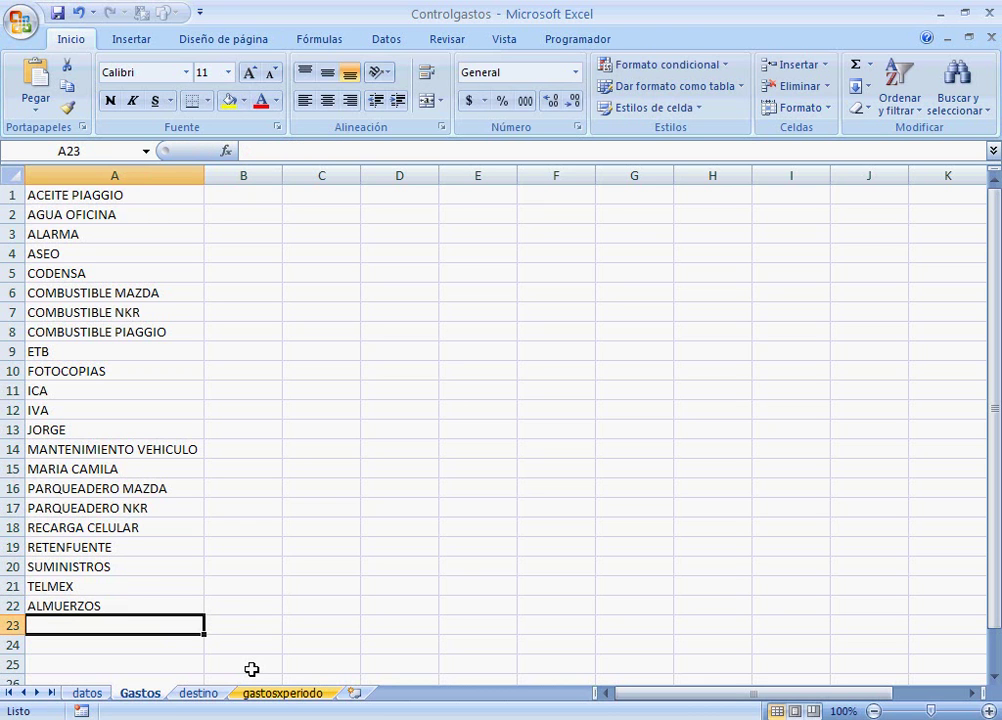
pyautogui.click(100, 697)
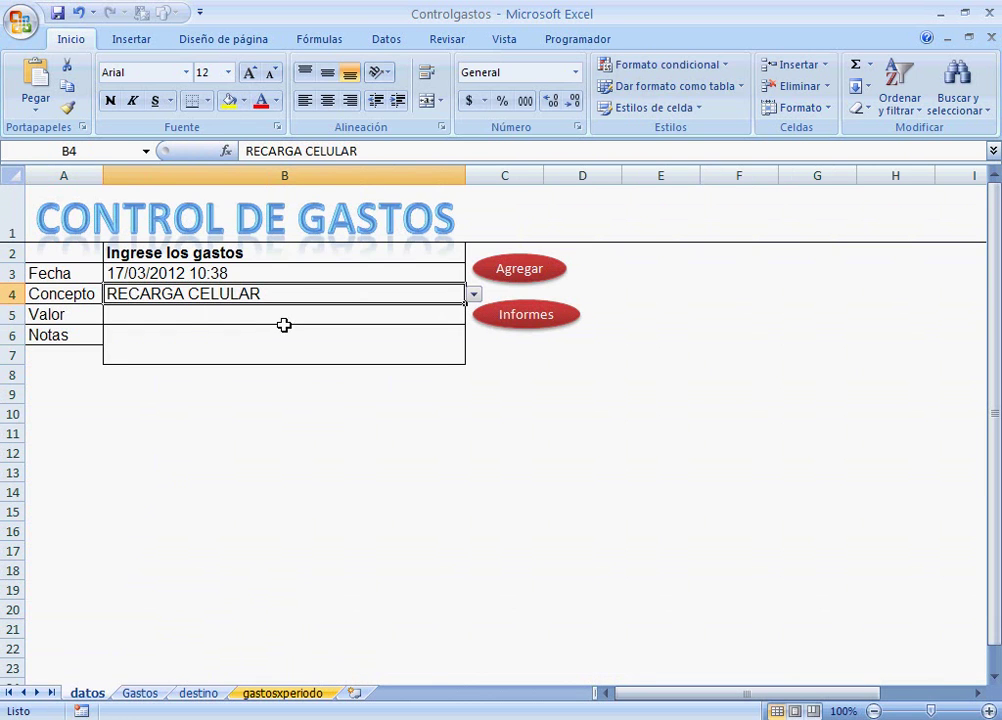
# - Set the Concepto of a new expense to ALMUERZOS and its Valor to 25000
pyautogui.click(474, 294)
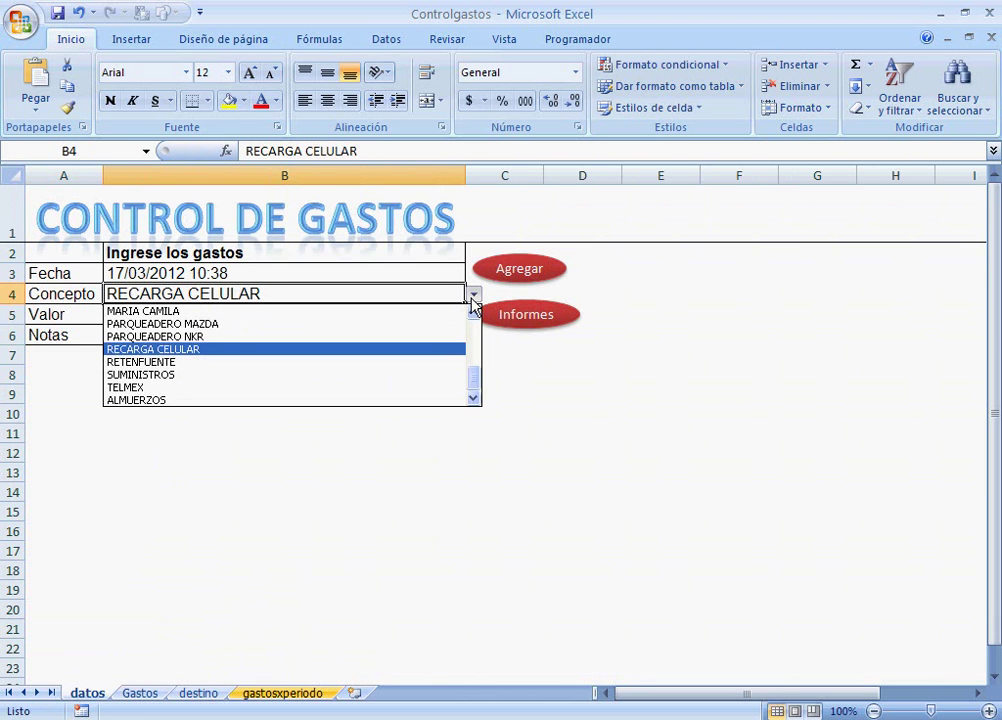
pyautogui.click(311, 400)
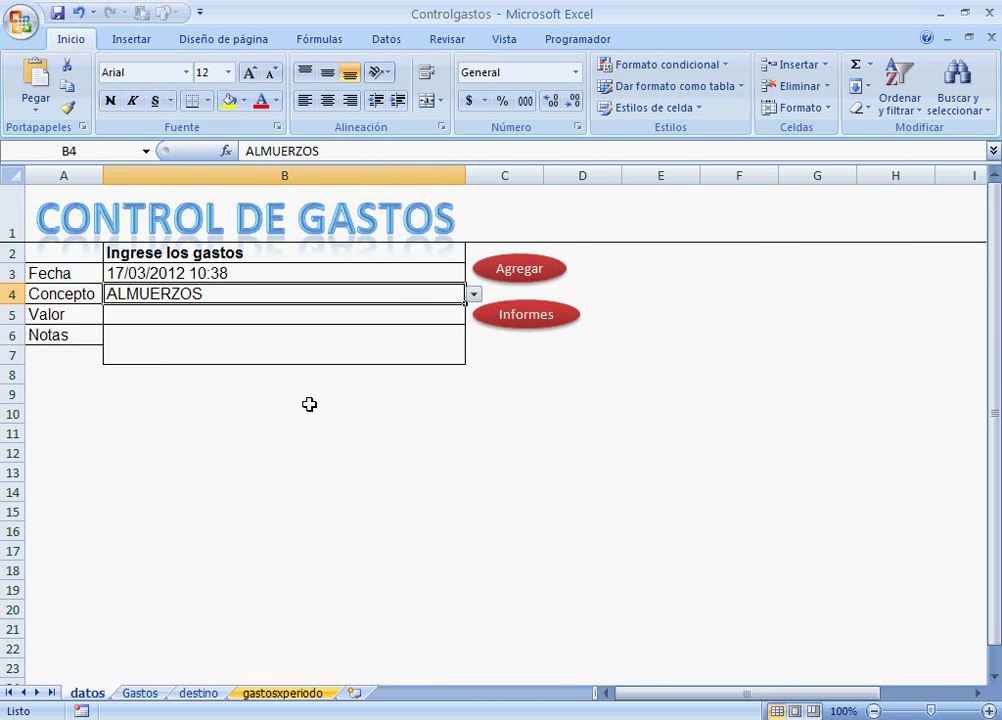
pyautogui.click(241, 317)
pyautogui.write('2')
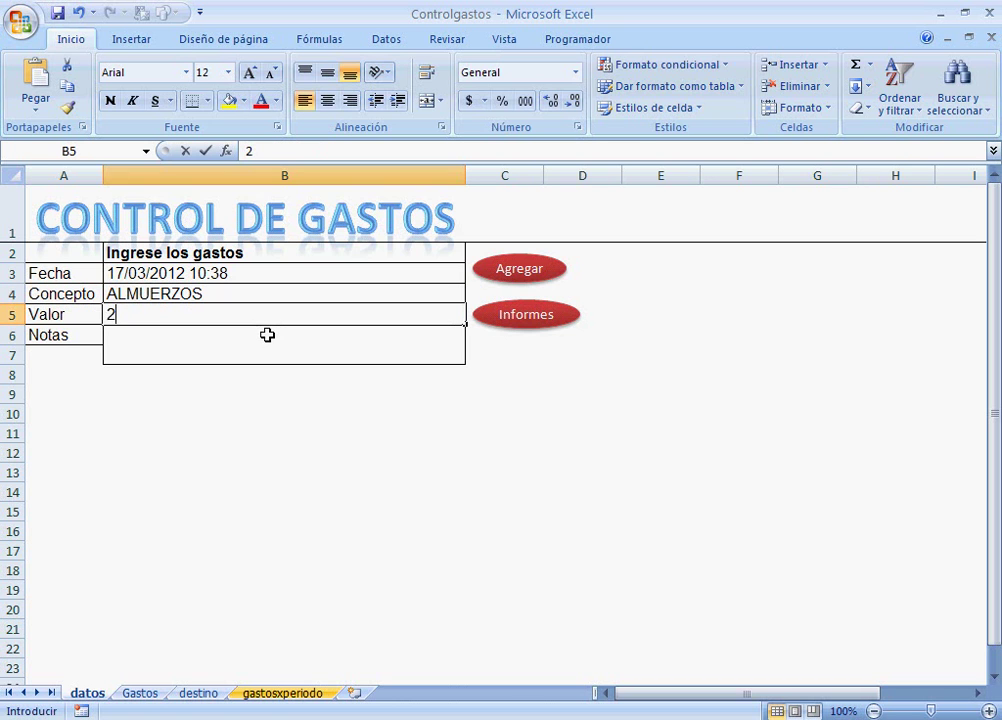
pyautogui.write('5000')
pyautogui.press('Return')
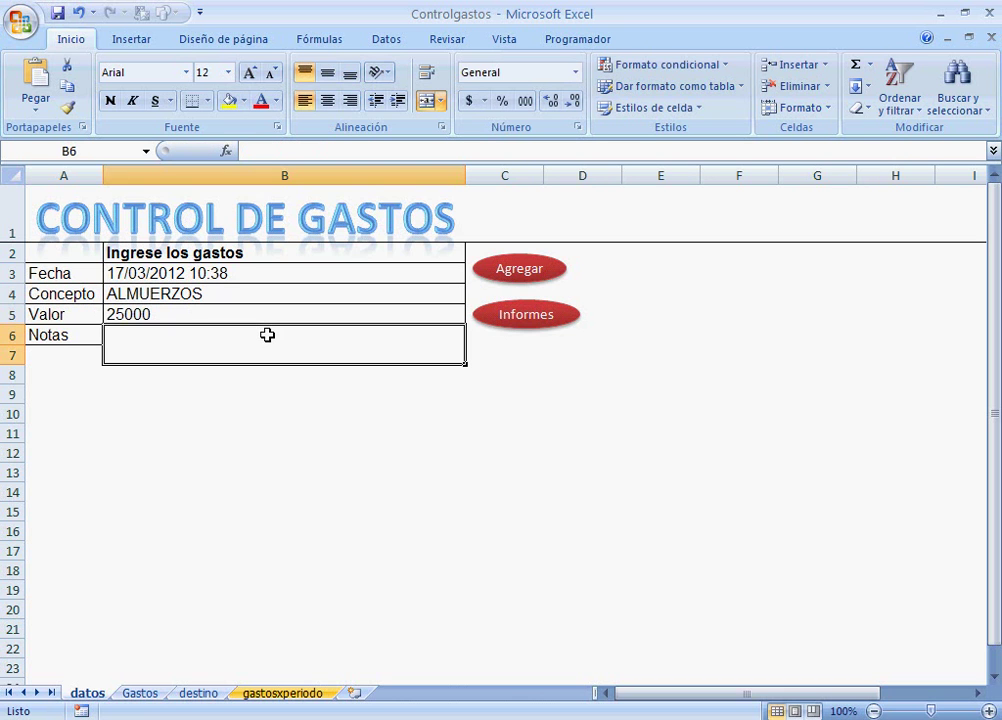
# - Enter VISITANTES as Notas and register the lunch expense with Agregar
pyautogui.write('VISI')
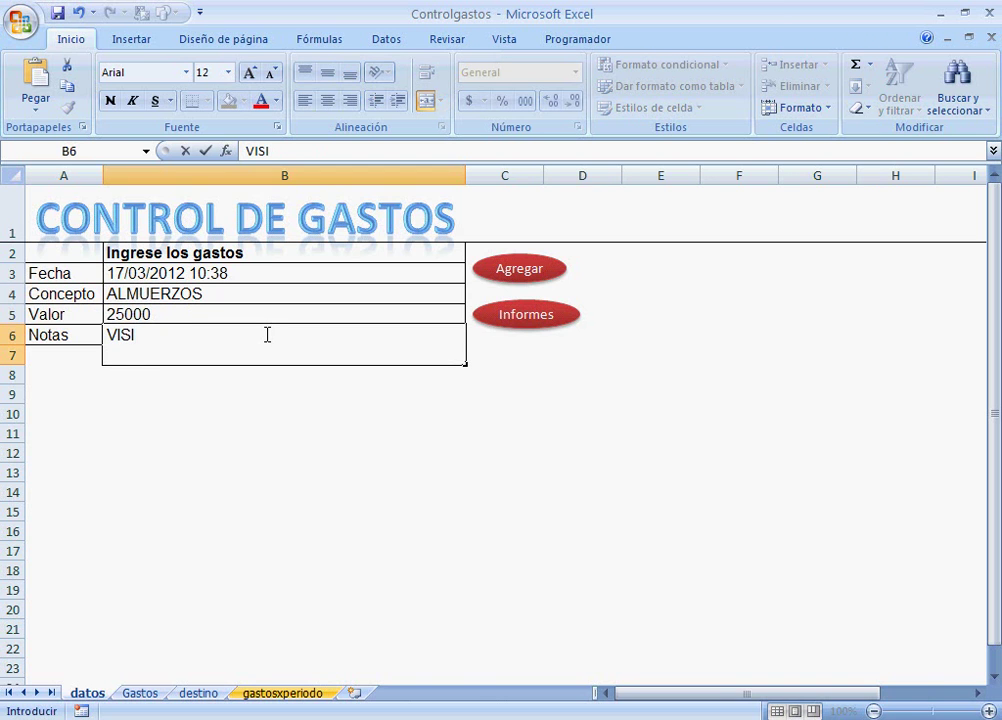
pyautogui.write('TANTES')
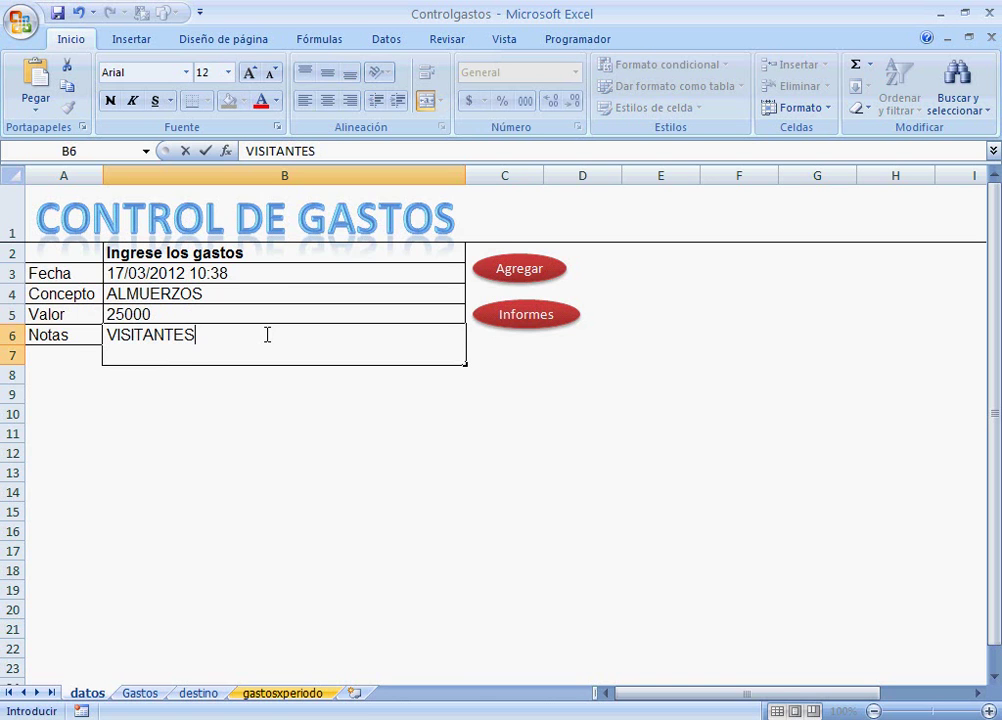
pyautogui.press('Return')
pyautogui.click(505, 272)
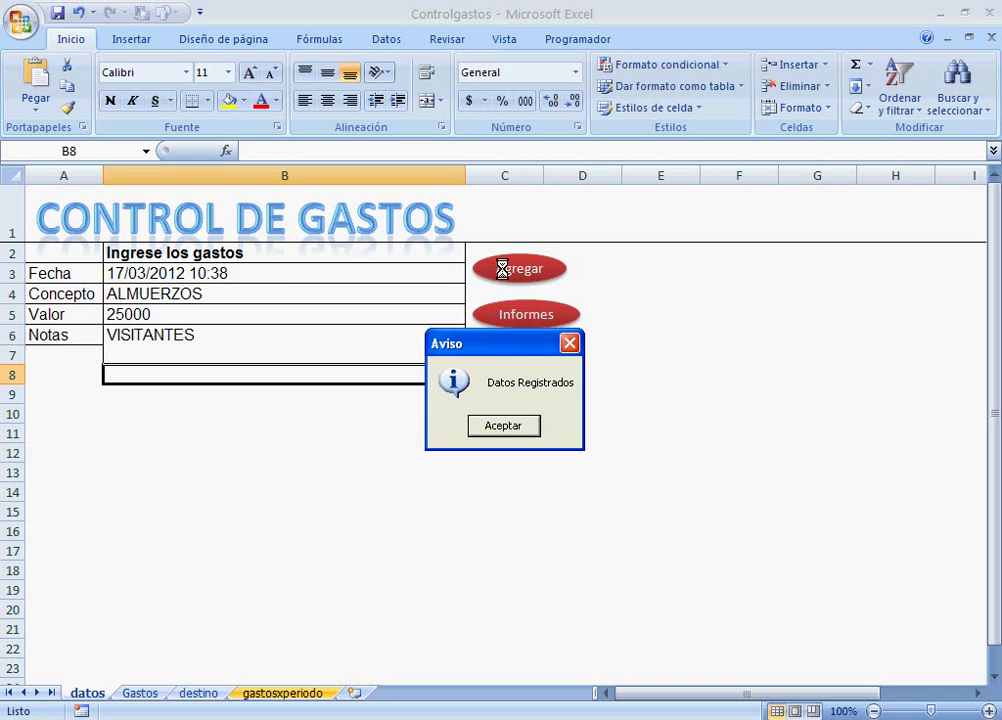
pyautogui.click(500, 427)
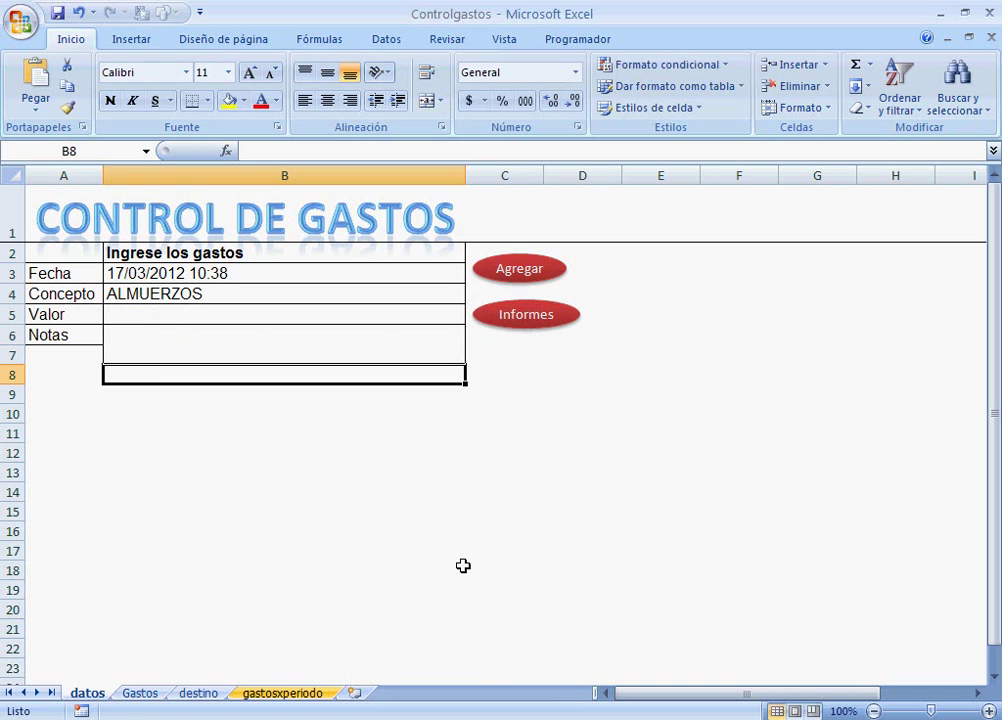
# - Go to the Informe de Gastos sheet and set Fech Final to 17/03/2012
pyautogui.click(259, 318)
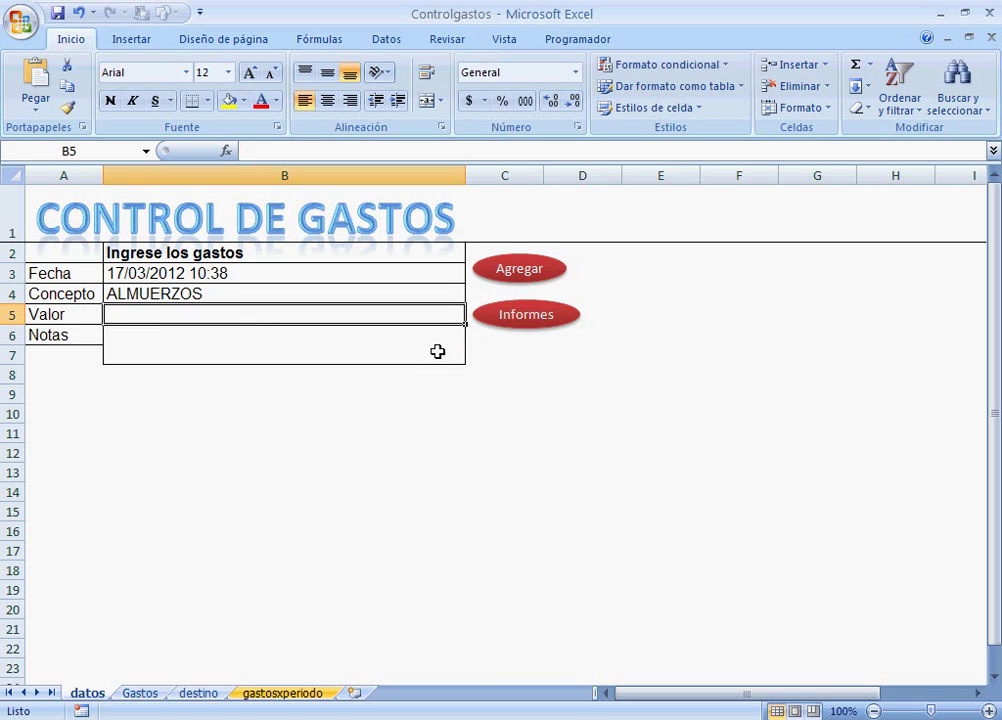
pyautogui.click(523, 316)
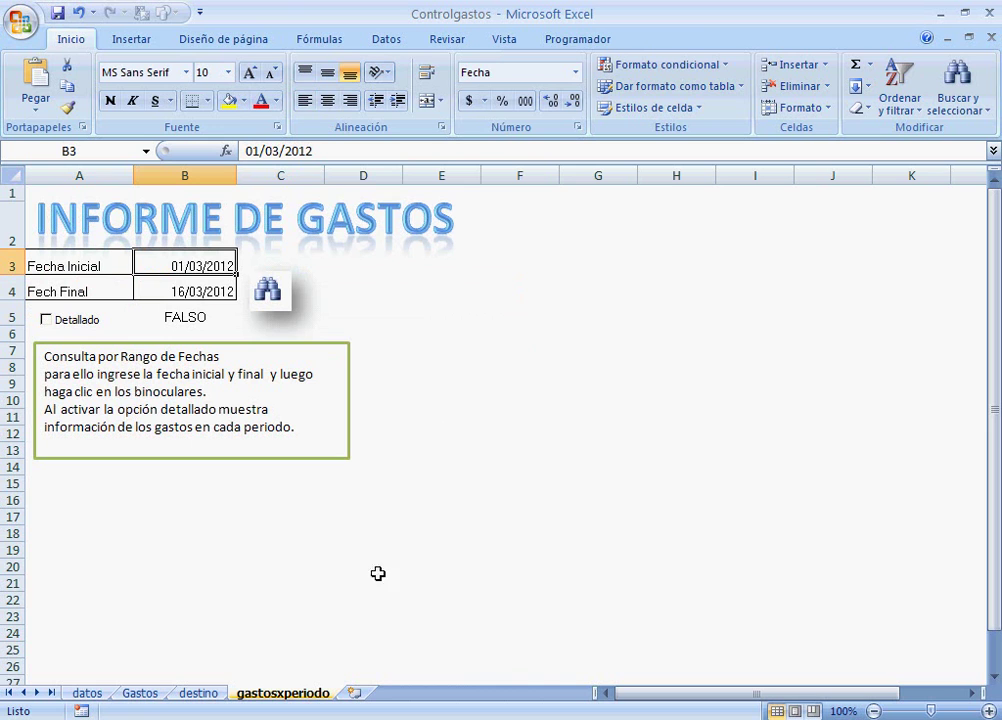
pyautogui.click(184, 282)
pyautogui.click(187, 264)
pyautogui.click(186, 291)
pyautogui.click(250, 151)
pyautogui.write('7')
pyautogui.press('Return')
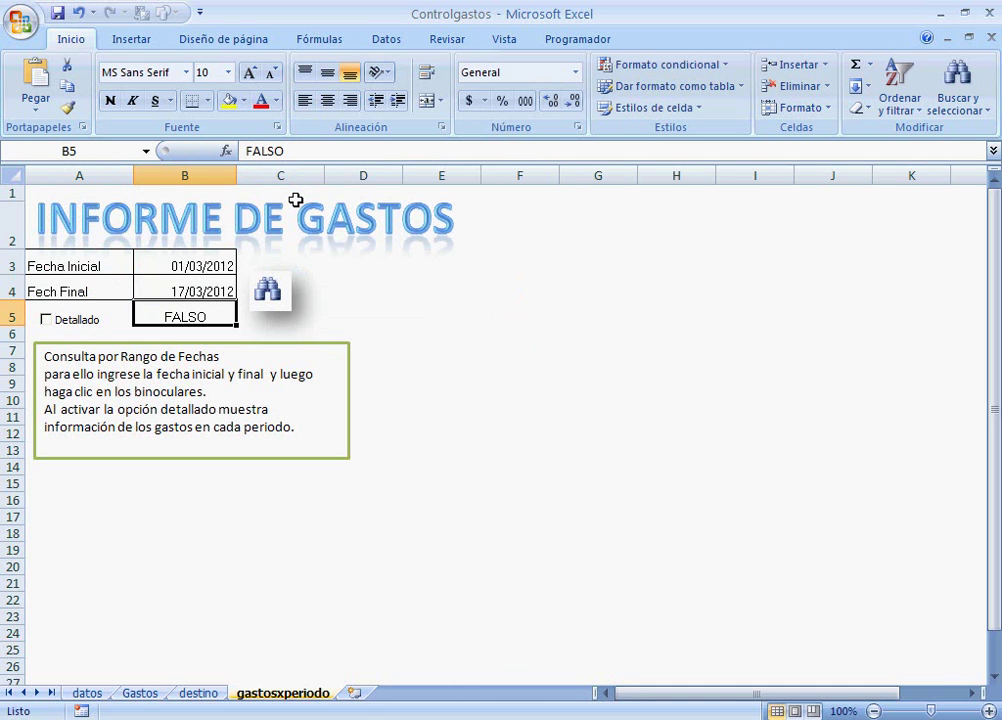
# - Generate the non-detailed expense report for the date range, review it, and close its workbook without saving
pyautogui.click(206, 286)
pyautogui.click(268, 292)
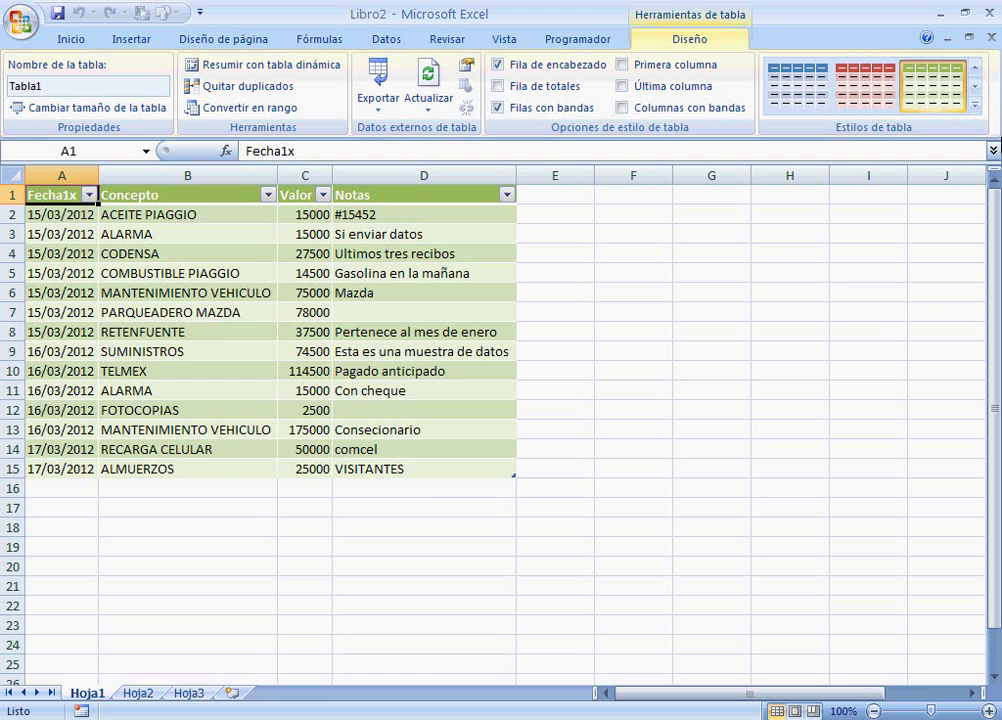
pyautogui.click(990, 40)
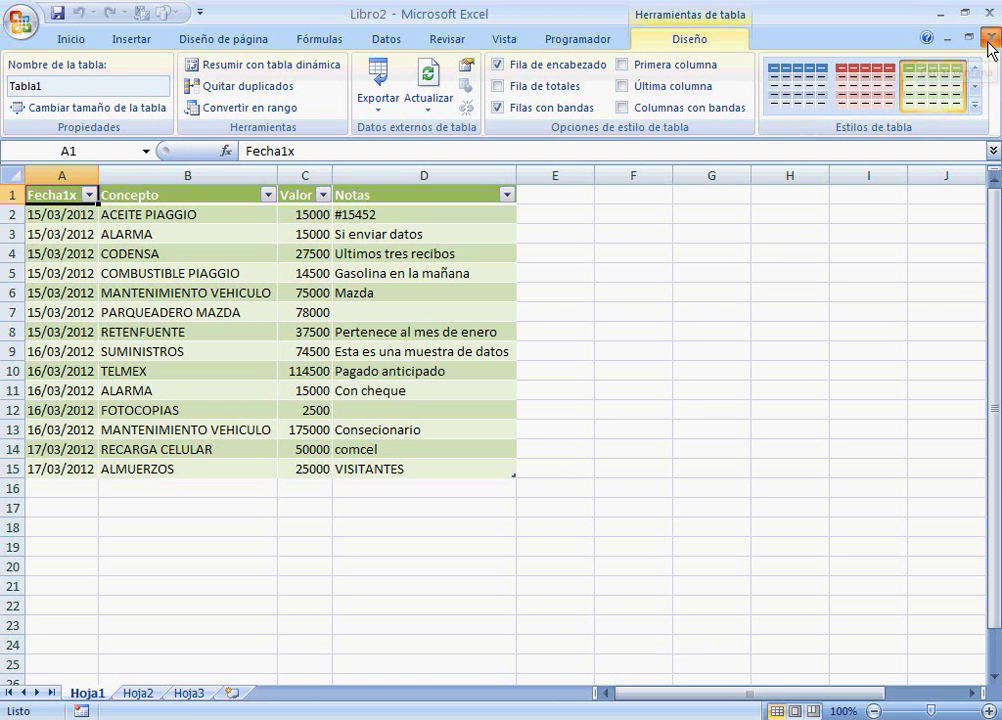
pyautogui.click(496, 429)
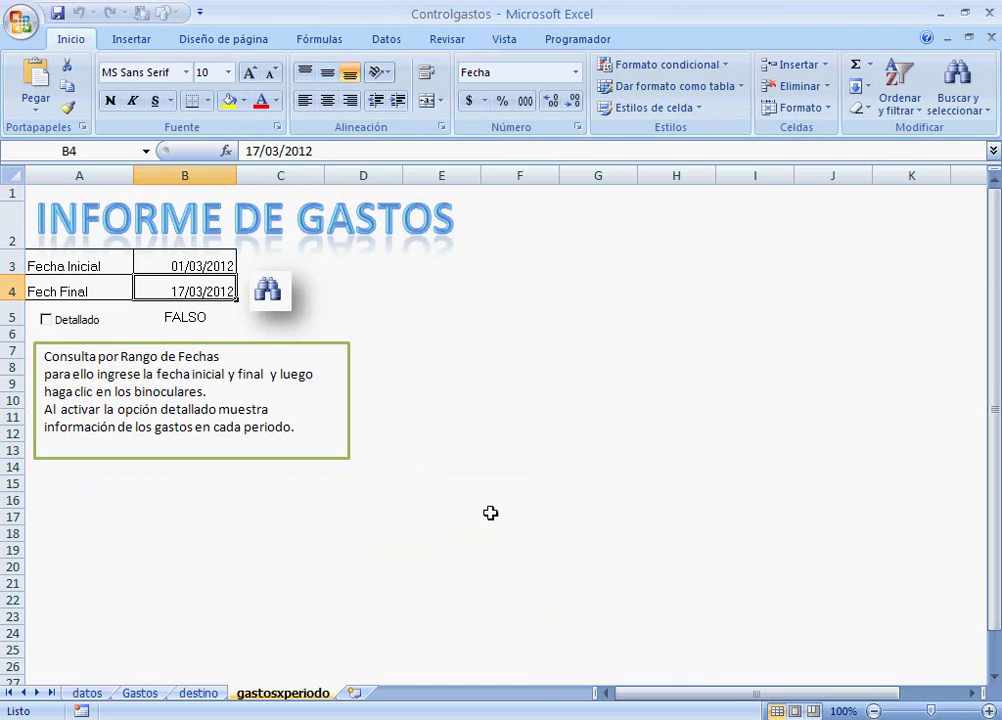
# - Generate the expense report with Detallado enabled and examine the daily totals in the TotaldeValor column
pyautogui.click(49, 327)
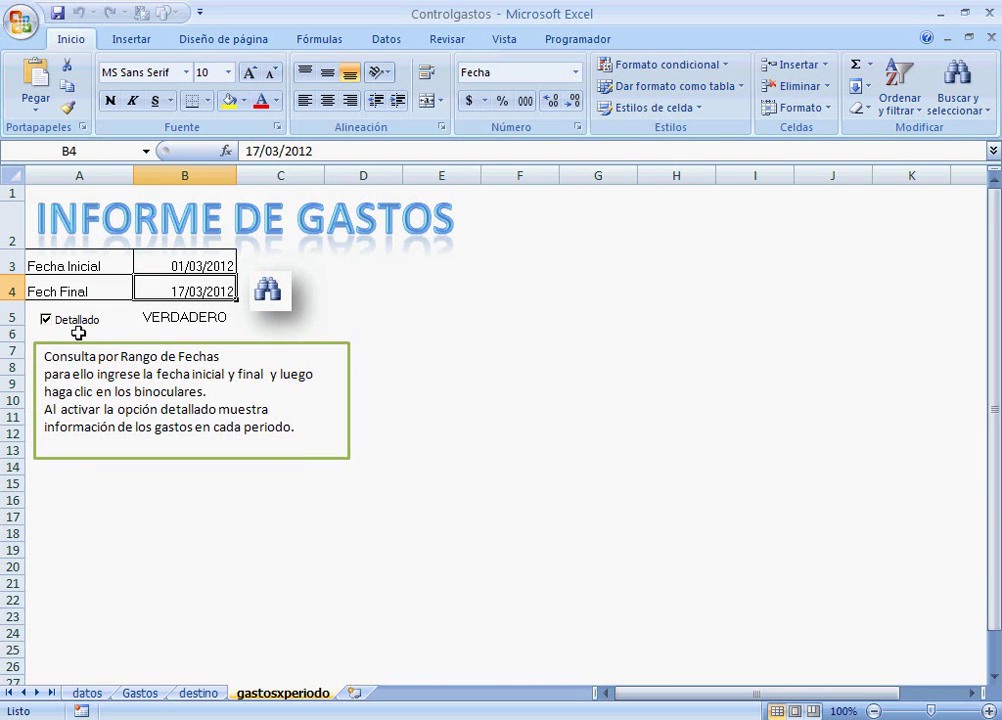
pyautogui.click(267, 294)
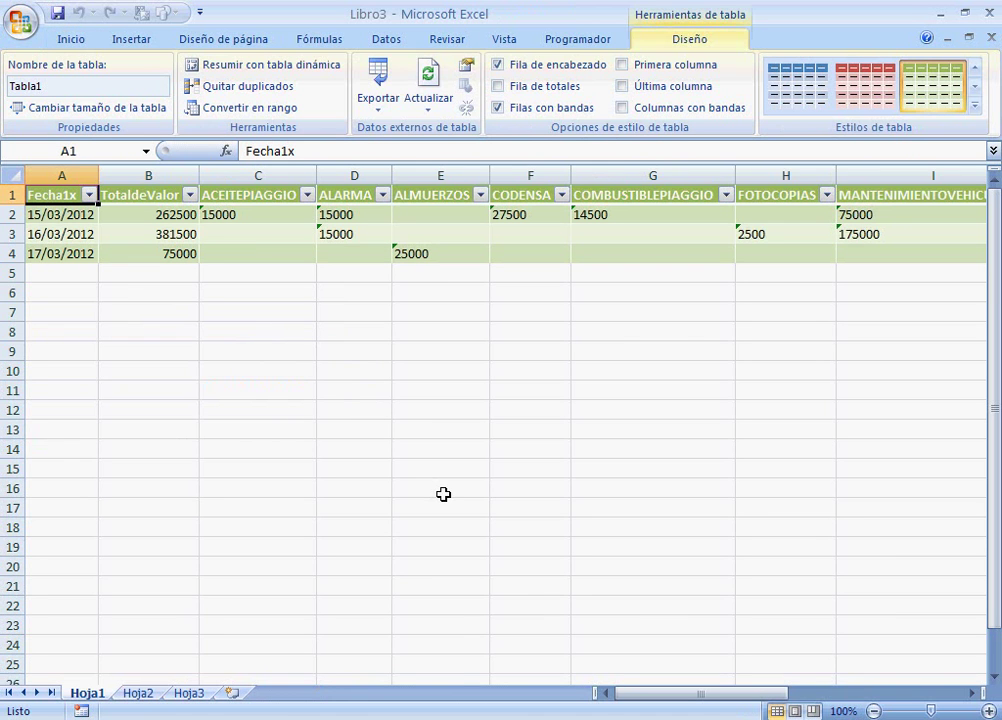
pyautogui.press('Down')
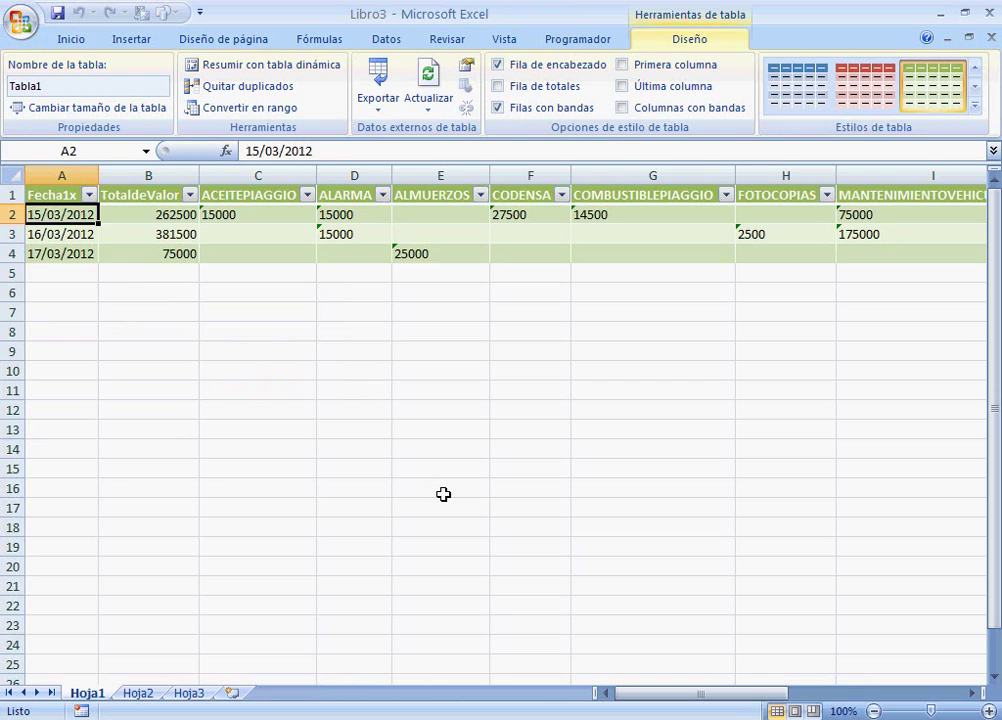
pyautogui.press('Right')
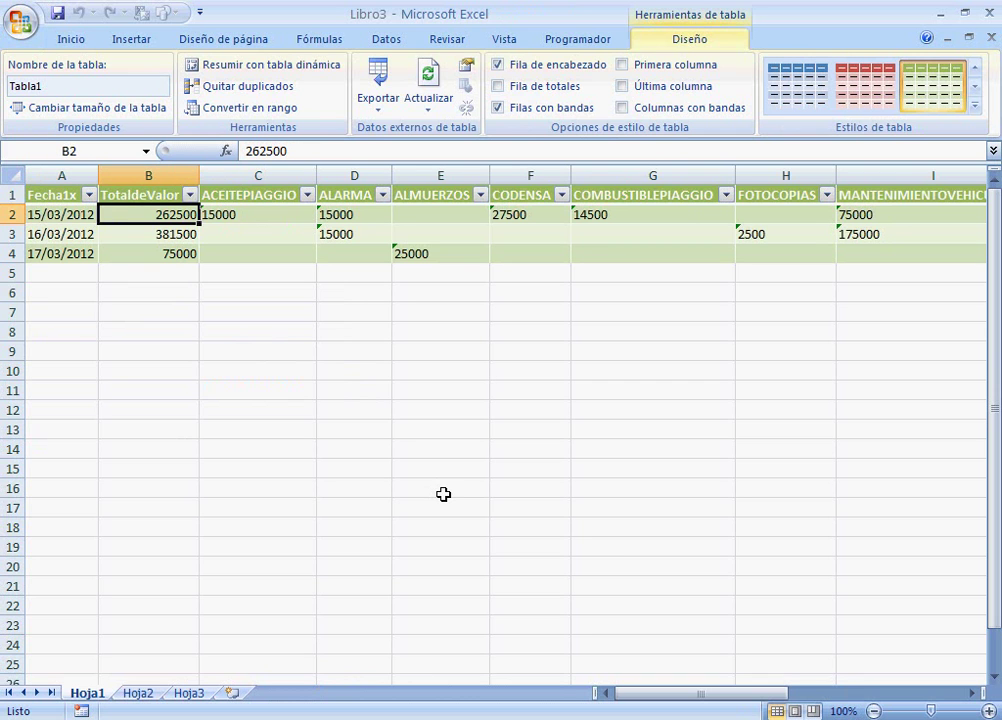
pyautogui.press('Down')
pyautogui.press('Down')
pyautogui.press('Up')
pyautogui.press('Up')
pyautogui.press('Right')
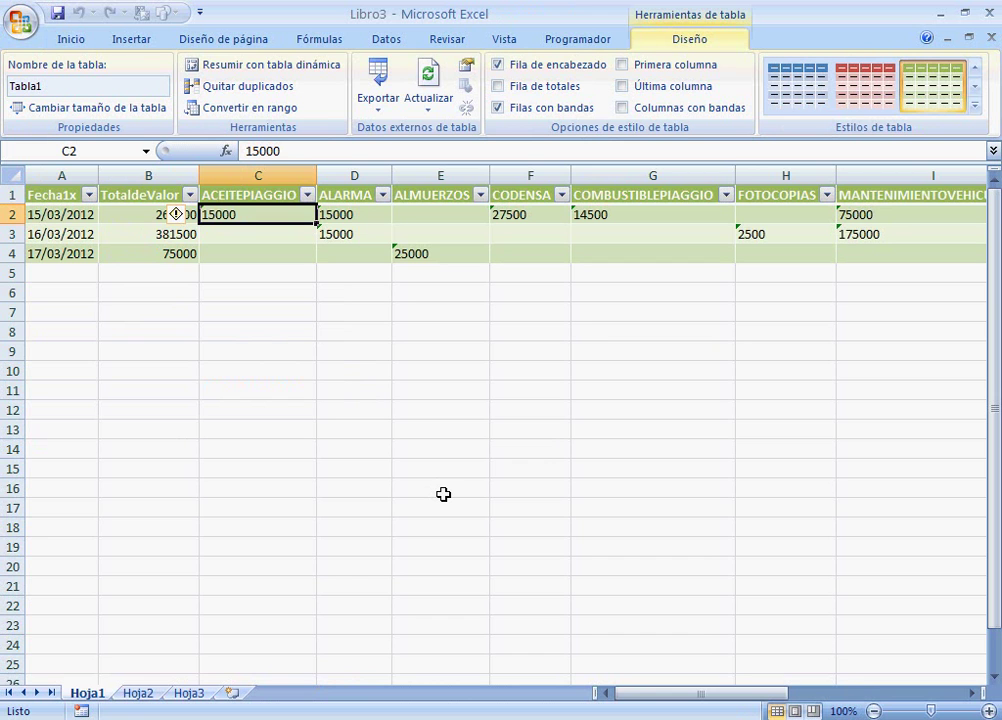
# - Examine the amounts per expense concept in the 15/03/2012 row of the detailed report
pyautogui.press('Right')
pyautogui.press('Right')
pyautogui.press('Right')
pyautogui.press('Right')
pyautogui.press('Right')
pyautogui.press('Right')
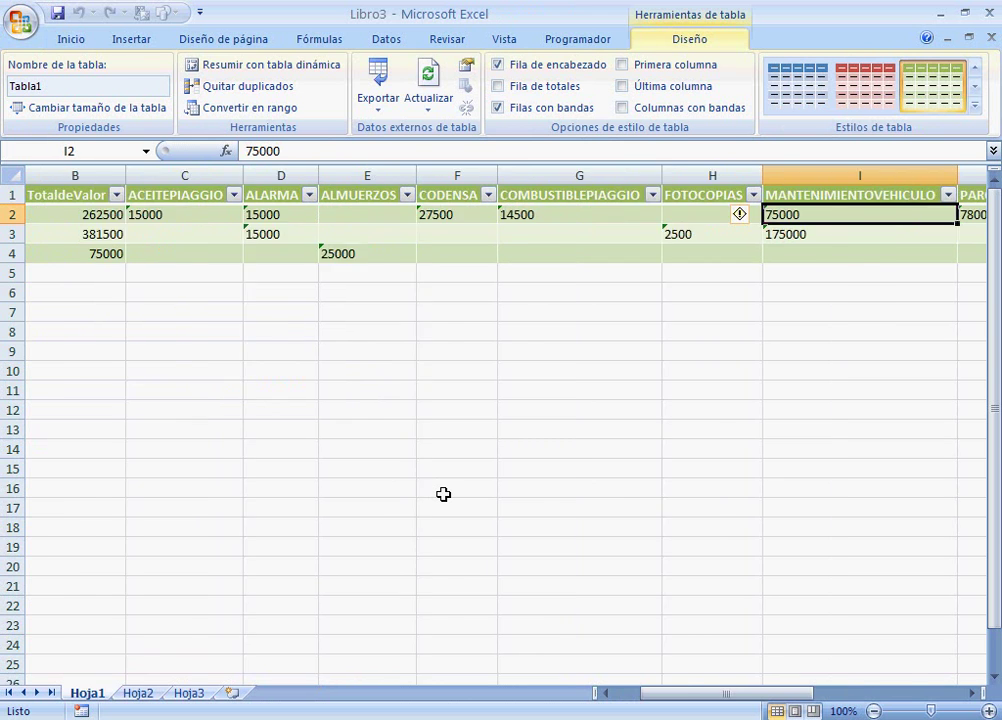
pyautogui.press('Right')
pyautogui.press('Right')
pyautogui.press('Right')
pyautogui.press('Right')
pyautogui.press('Right')
pyautogui.press('Left')
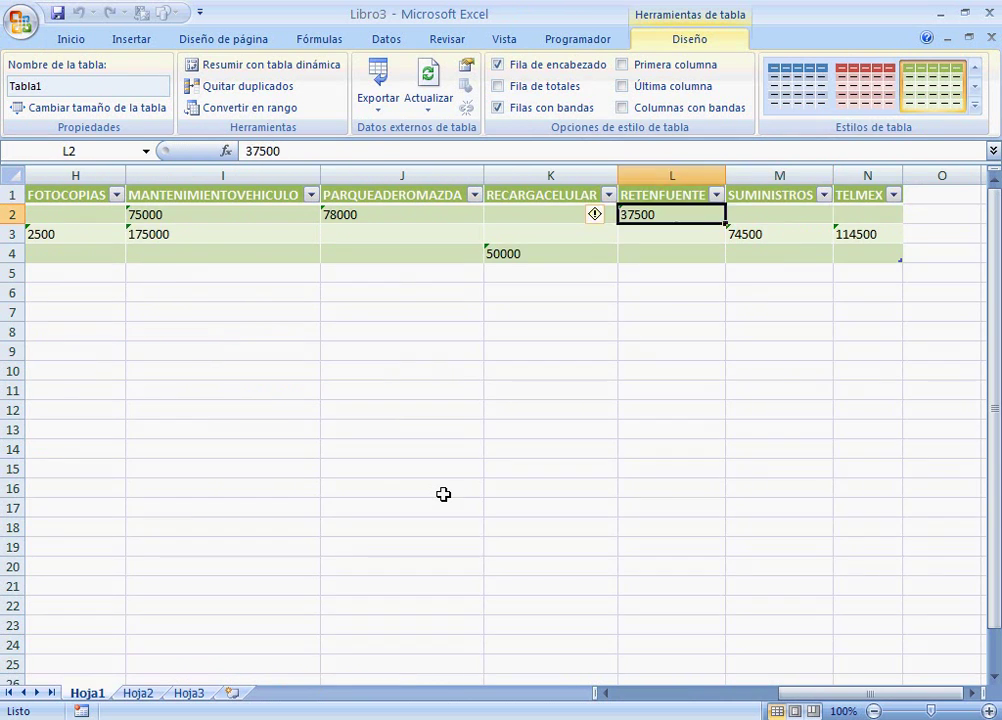
pyautogui.press('Left')
pyautogui.press('Left')
# - Examine the amounts per expense concept and the daily total in the 16/03/2012 row
pyautogui.press('Down')
pyautogui.press('Left')
pyautogui.press('Left')
pyautogui.press('Left')
pyautogui.press('Left')
pyautogui.press('Left')
pyautogui.press('Left')
pyautogui.press('Left')
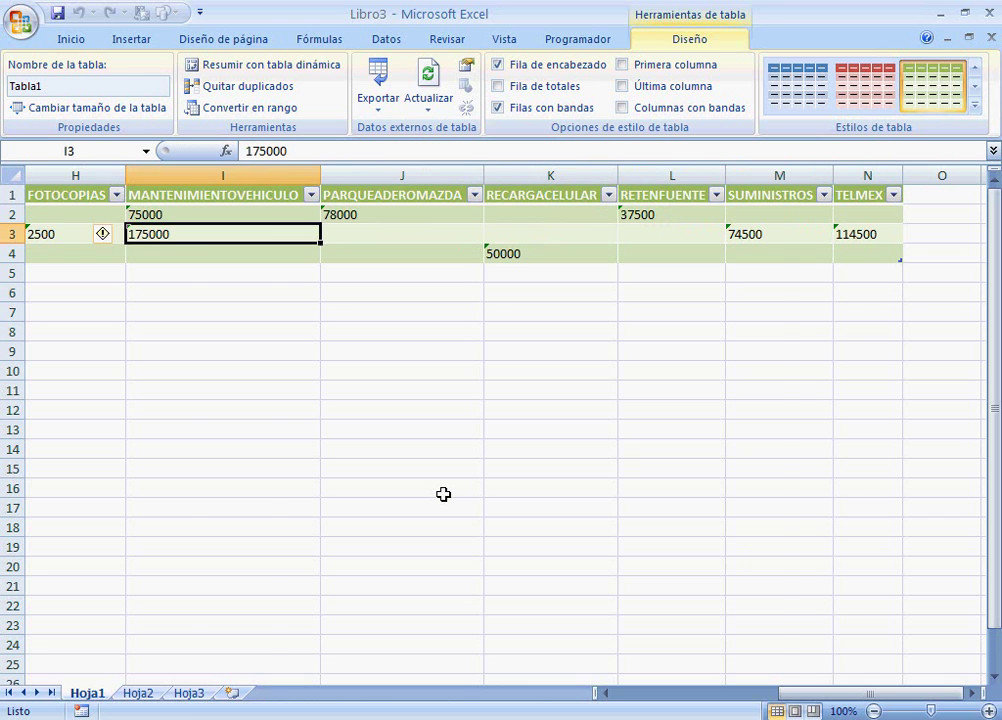
pyautogui.press('Left')
pyautogui.press('Left')
pyautogui.press('Left')
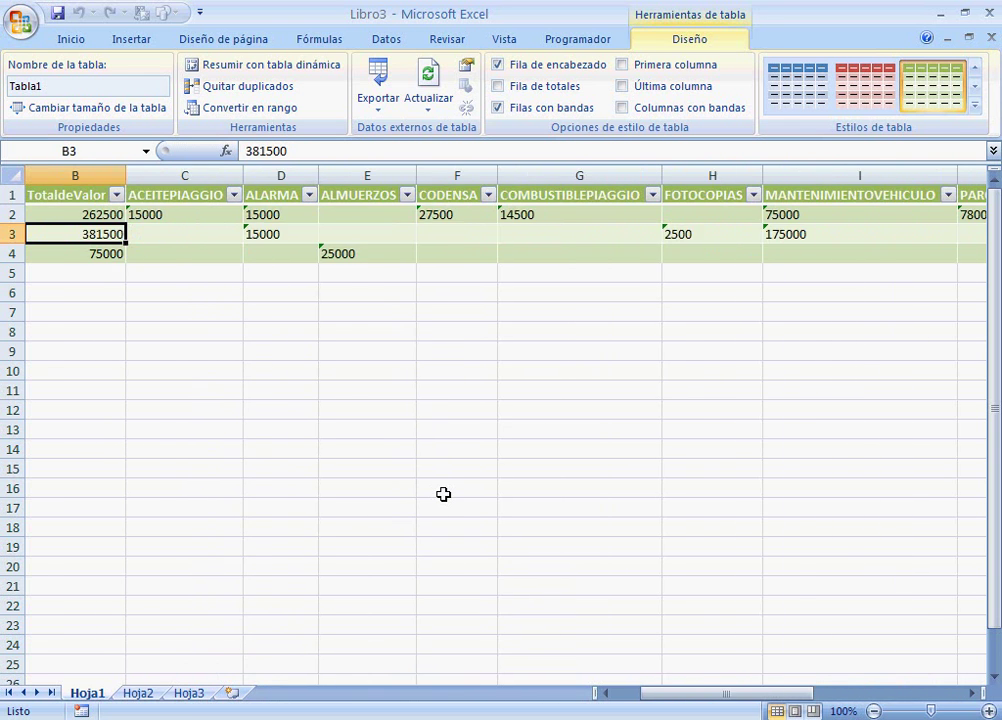
# - Examine the 17/03/2012 row of the detailed report, including the ALMUERZOS and RECARGACELULAR amounts
pyautogui.press('Down')
pyautogui.press('Right')
pyautogui.press('Right')
pyautogui.press('Right')
pyautogui.press('Right')
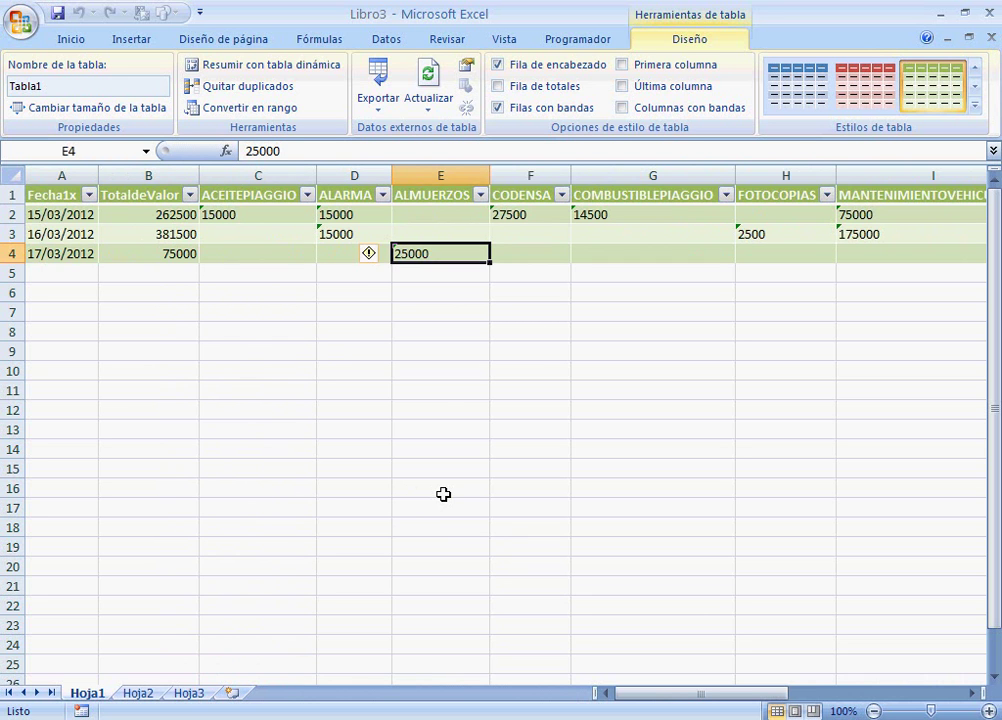
pyautogui.press('Right')
pyautogui.press('Right')
pyautogui.press('Right')
pyautogui.press('Right')
pyautogui.press('Right')
pyautogui.press('Right')
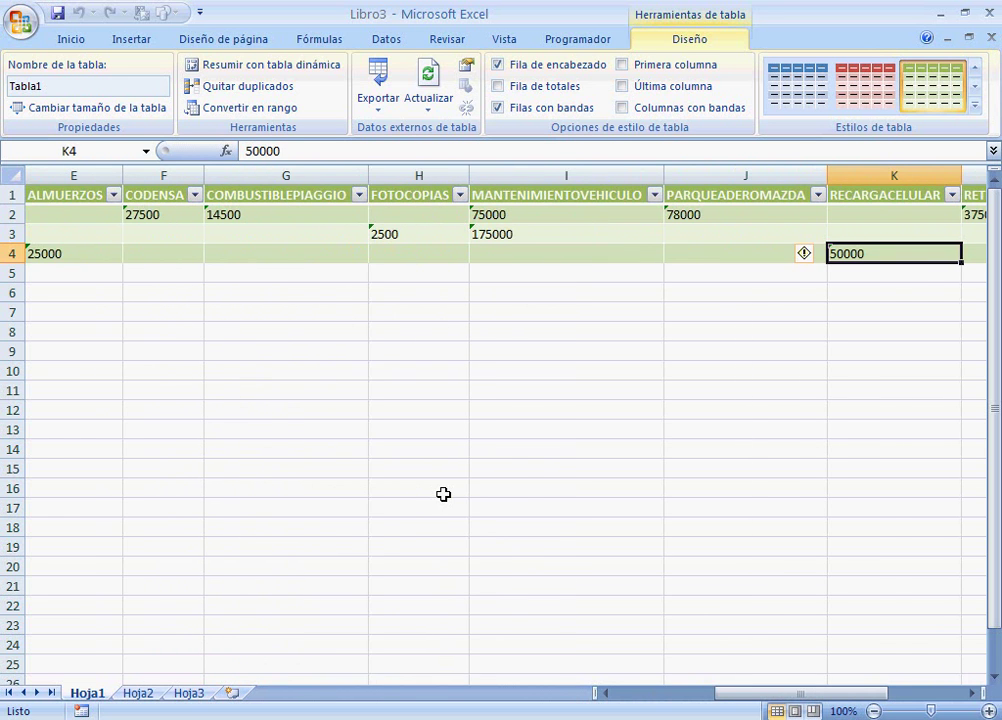
pyautogui.press('Right')
pyautogui.press('Right')
pyautogui.press('Right')
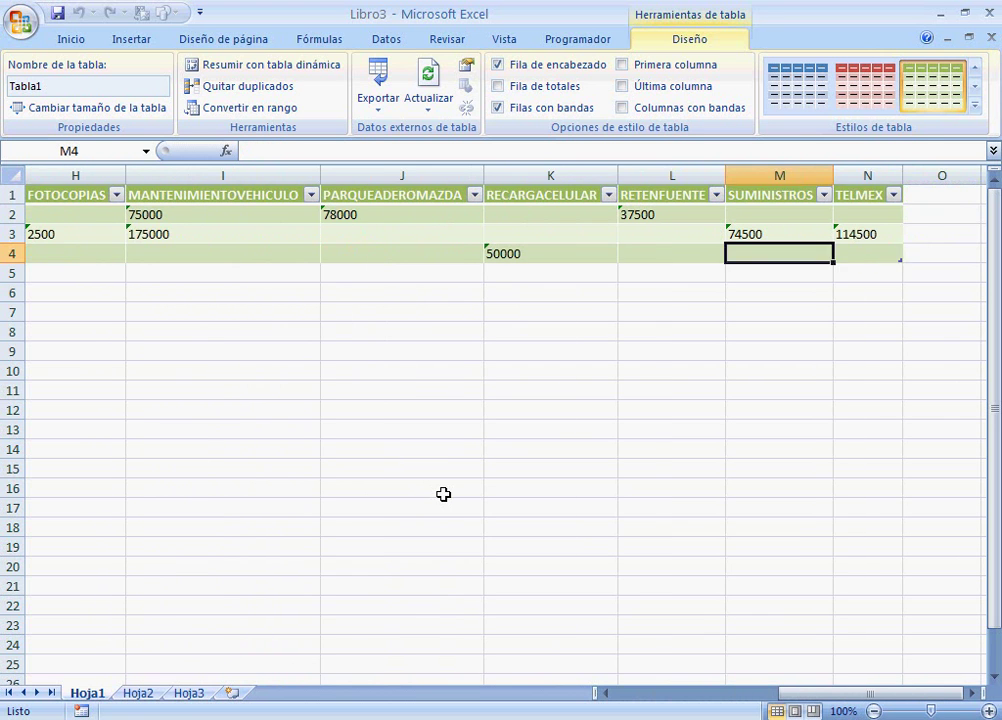
pyautogui.press('Left')
pyautogui.press('Left')
pyautogui.press('Left')
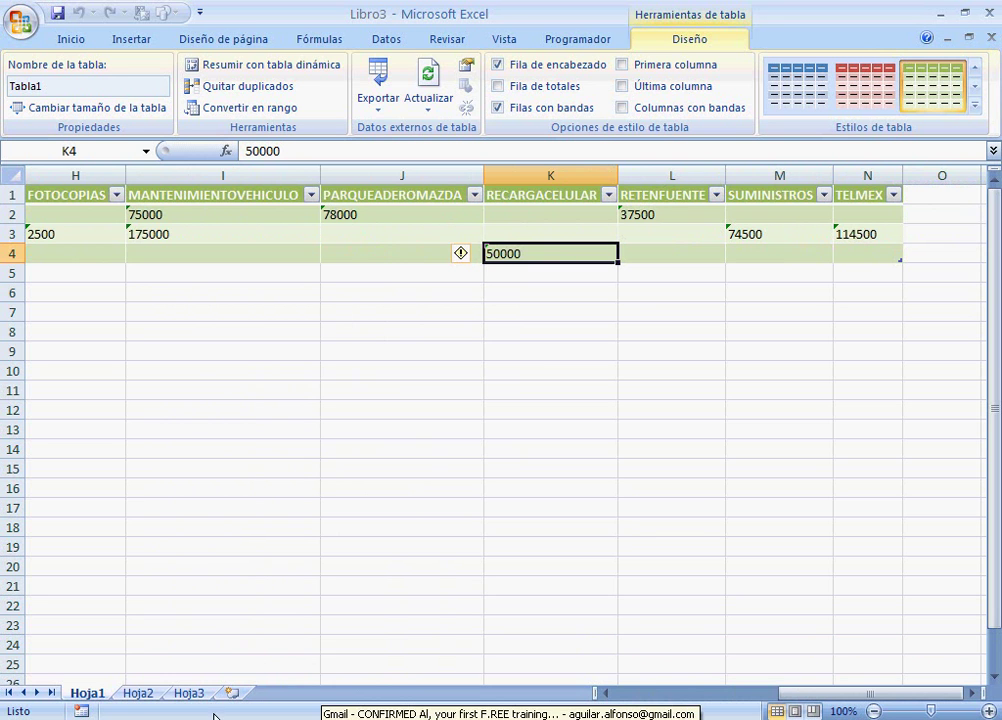
# - Close the detailed report without saving and generate the expense report again with Detallado disabled
pyautogui.click(993, 37)
pyautogui.click(491, 430)
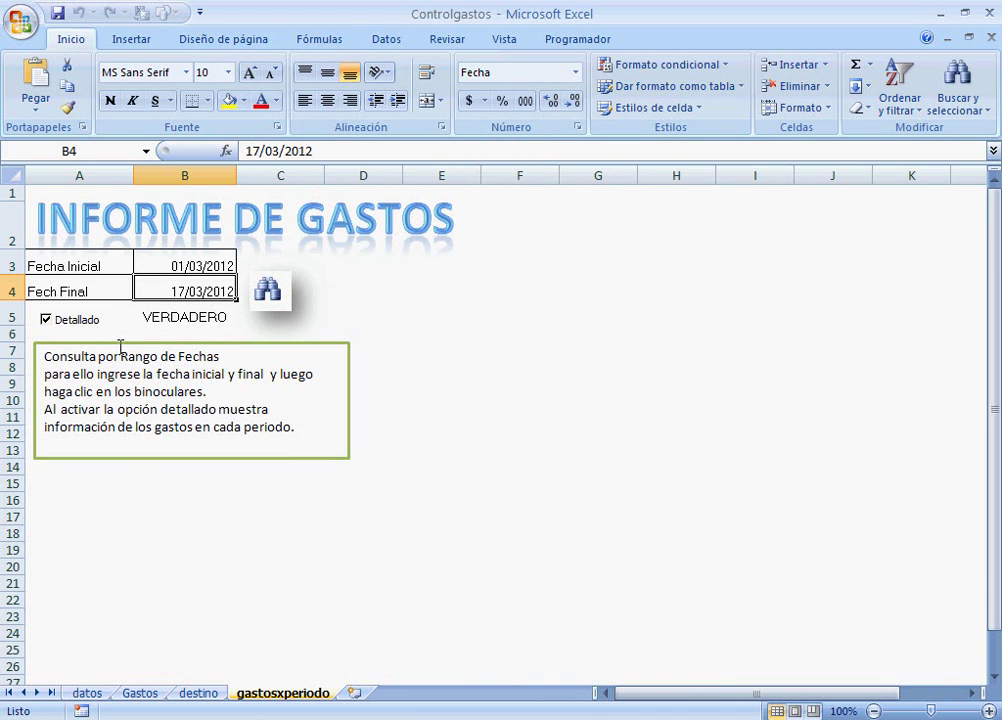
pyautogui.click(45, 320)
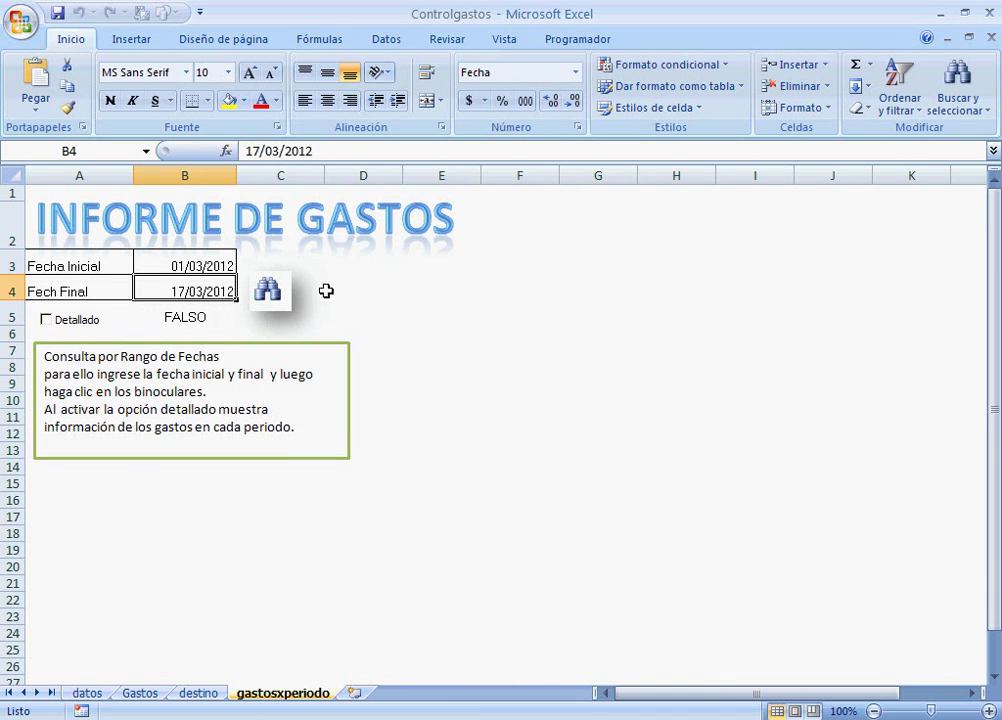
pyautogui.click(277, 305)
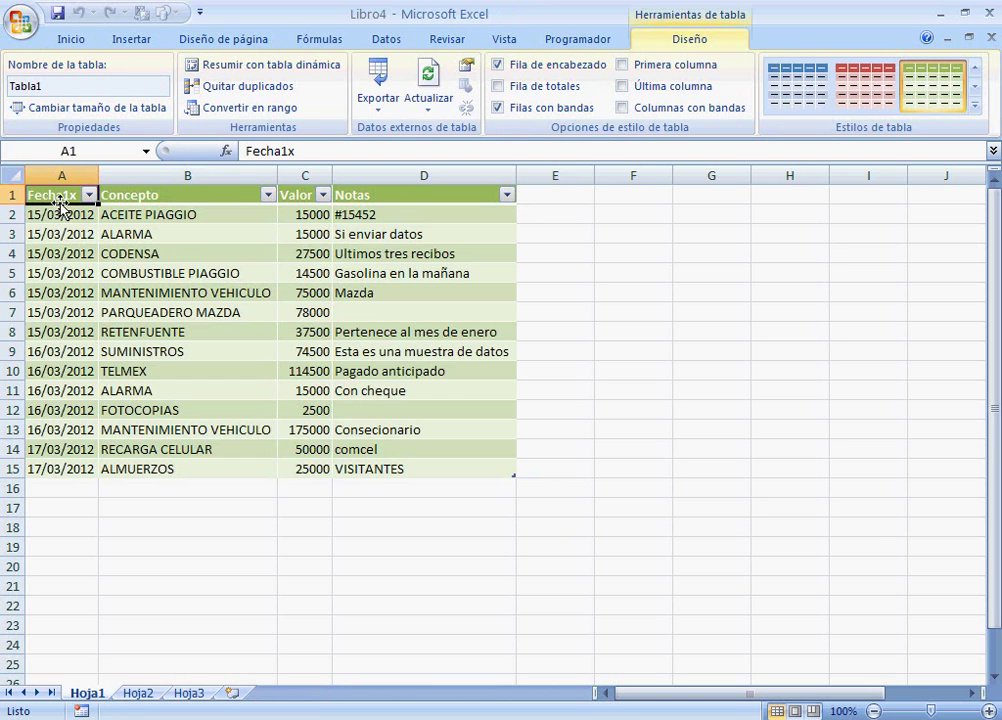
pyautogui.moveTo(58, 200); pyautogui.dragTo(67, 468)
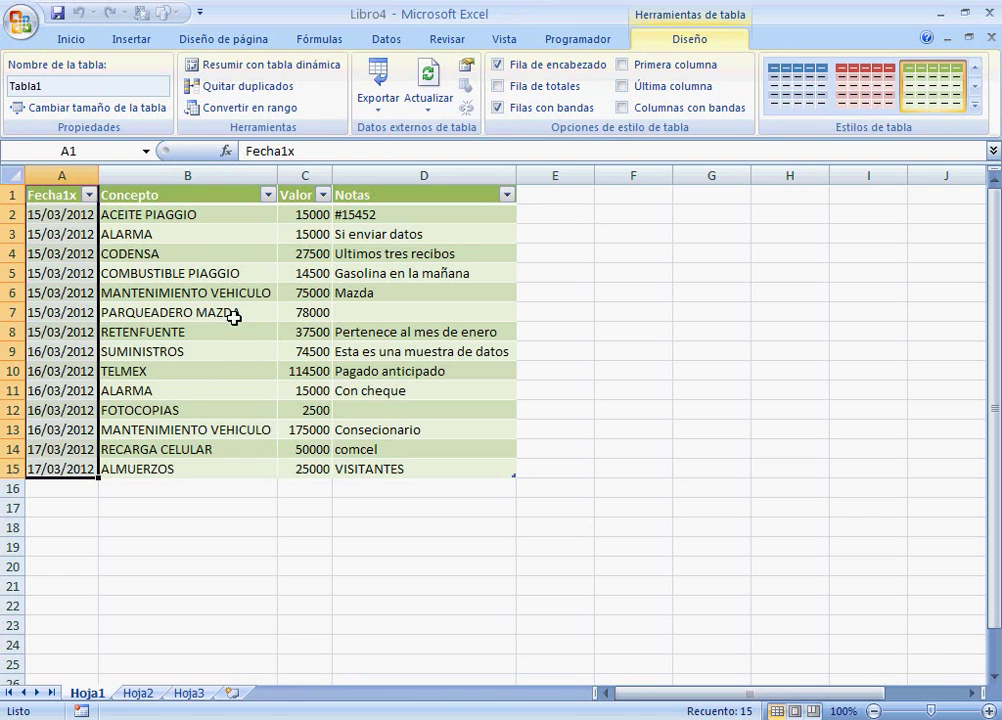
pyautogui.keyDown('shift'); pyautogui.click(301, 198); pyautogui.keyUp('shift')
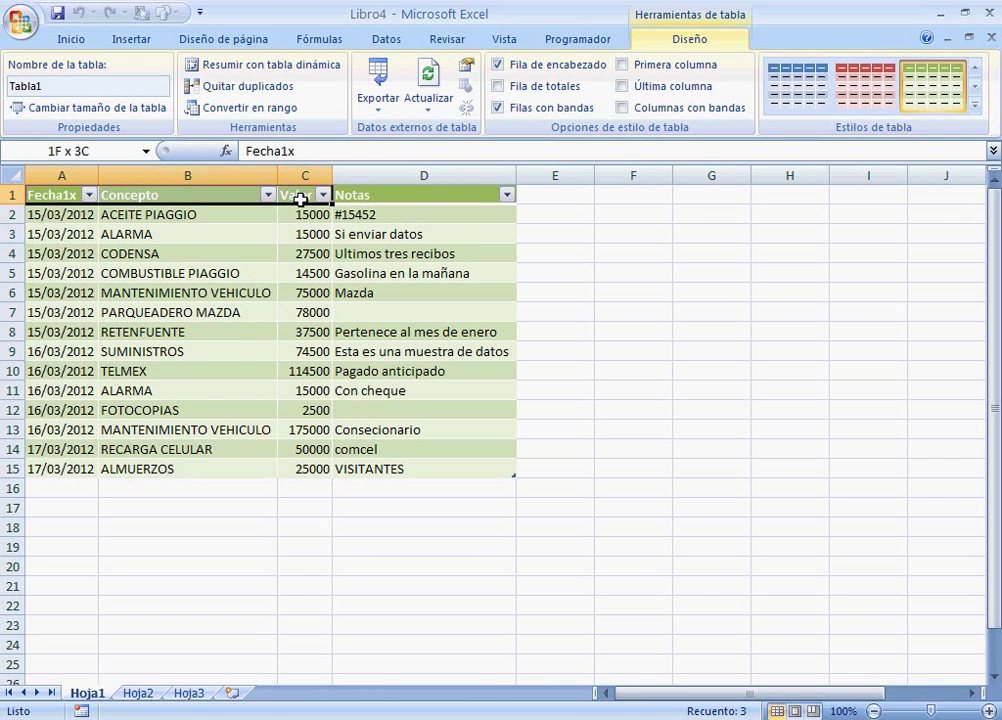
pyautogui.click(30, 198)
pyautogui.click(75, 253)
# - Insert a 3-D clustered column chart from the Fecha1x and Valor columns, rows 1 to 15, of the expense report
pyautogui.moveTo(64, 196); pyautogui.dragTo(69, 463)
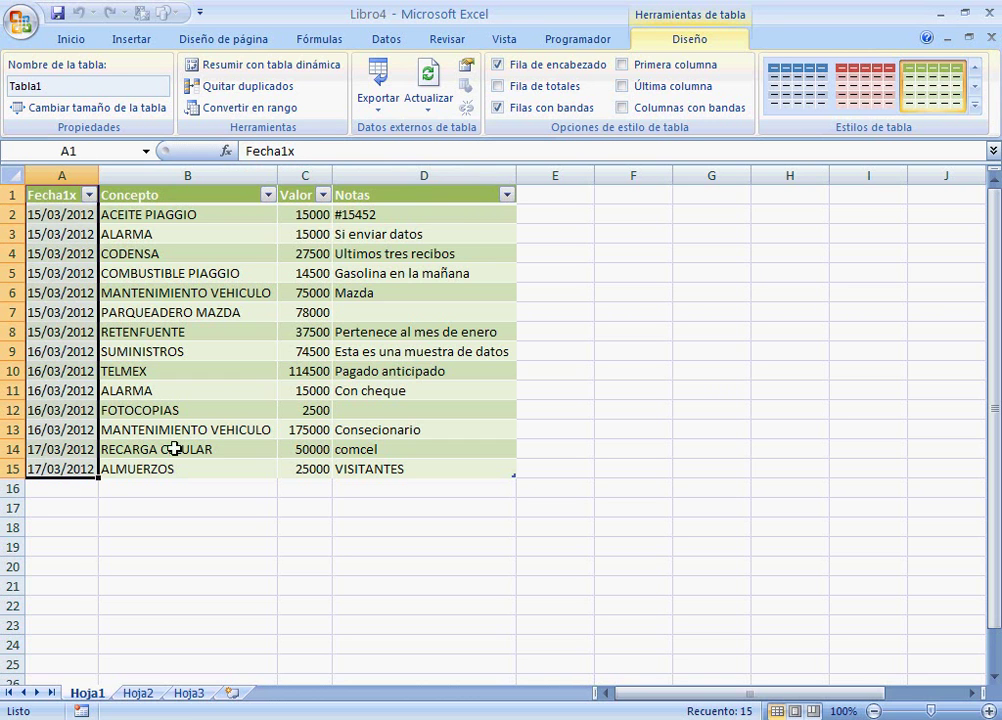
pyautogui.moveTo(300, 193); pyautogui.dragTo(300, 463)
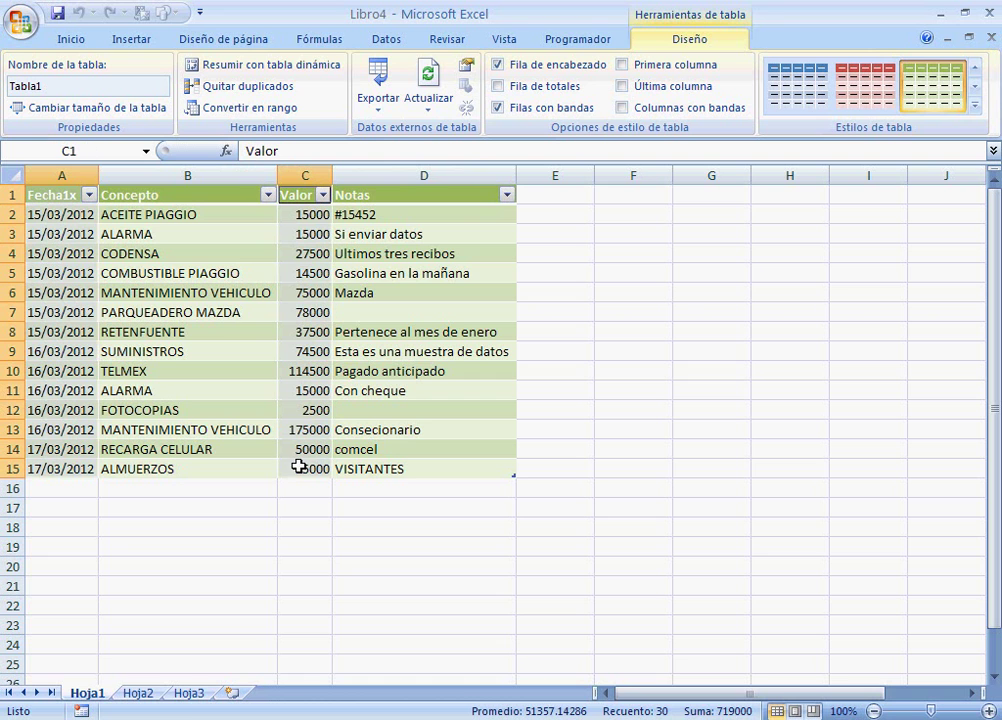
pyautogui.click(141, 44)
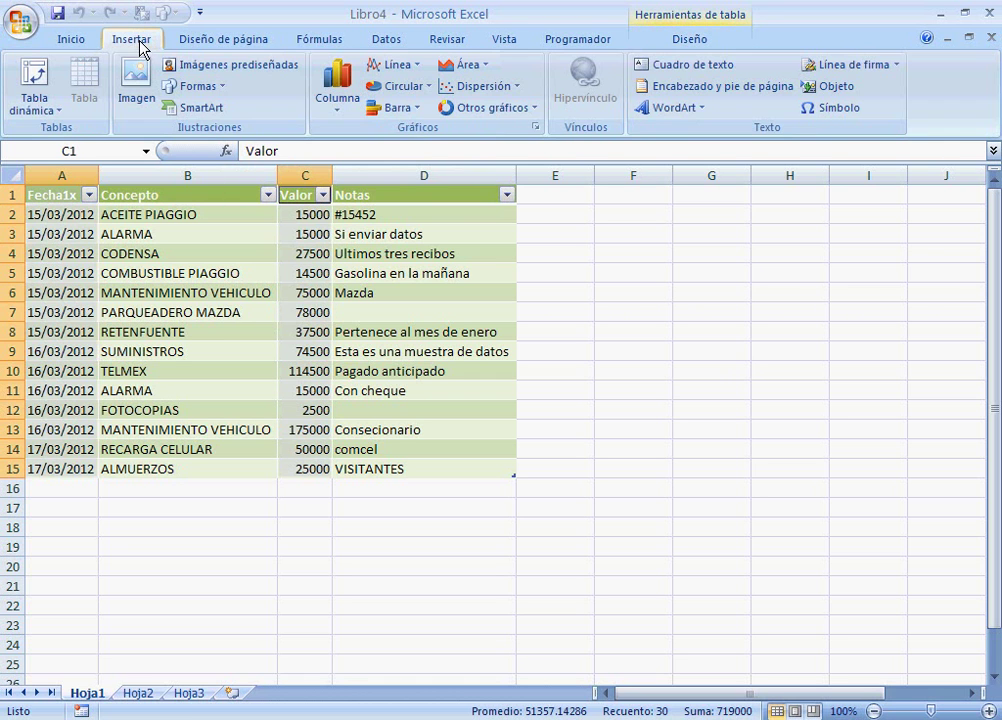
pyautogui.click(337, 95)
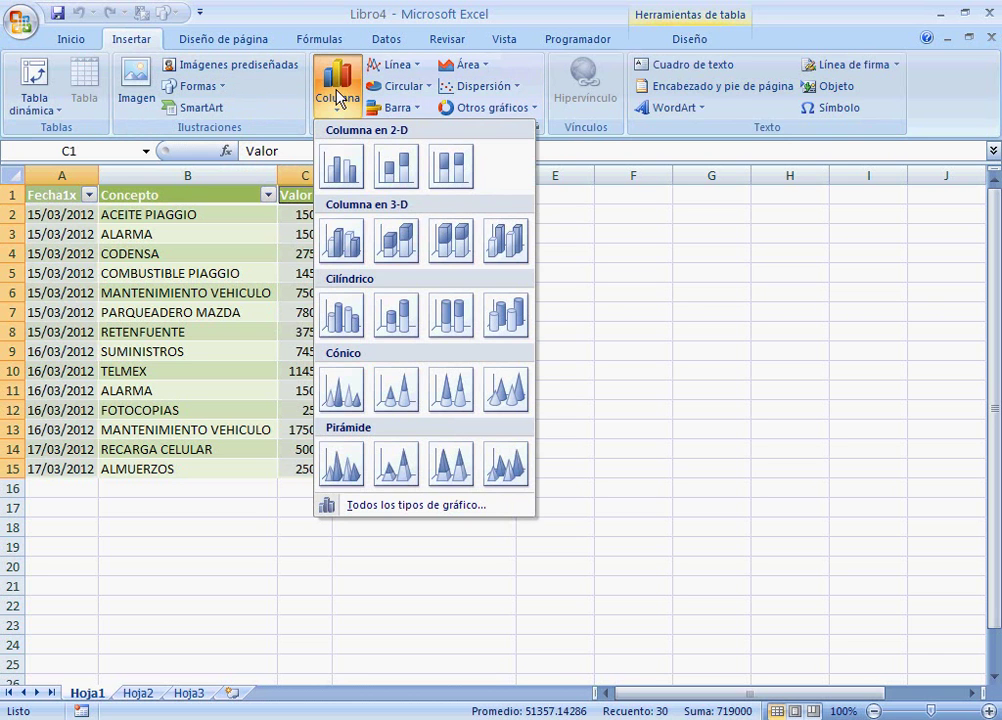
pyautogui.click(346, 258)
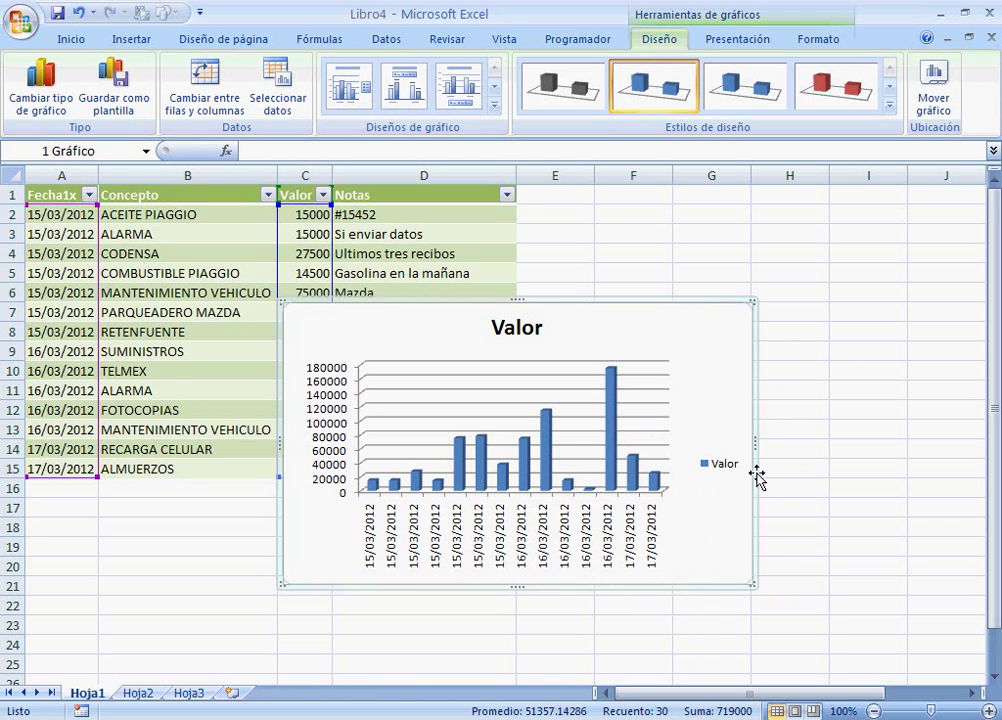
# - Close the charted report without saving and generate the expense report again with Detallado enabled
pyautogui.click(993, 37)
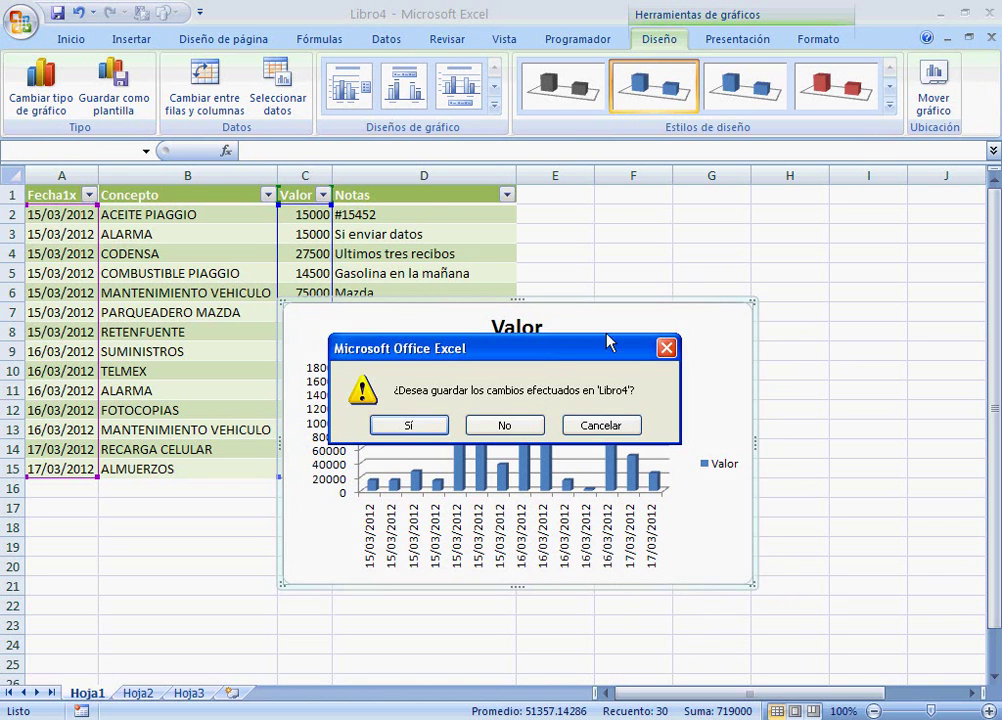
pyautogui.click(529, 424)
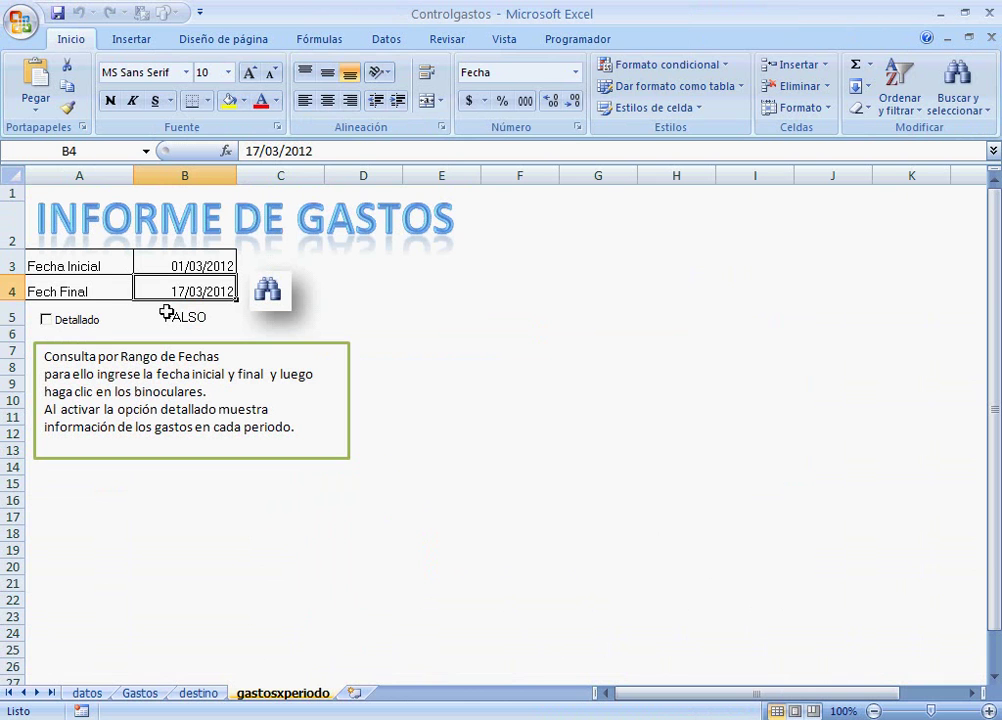
pyautogui.click(45, 319)
pyautogui.click(279, 298)
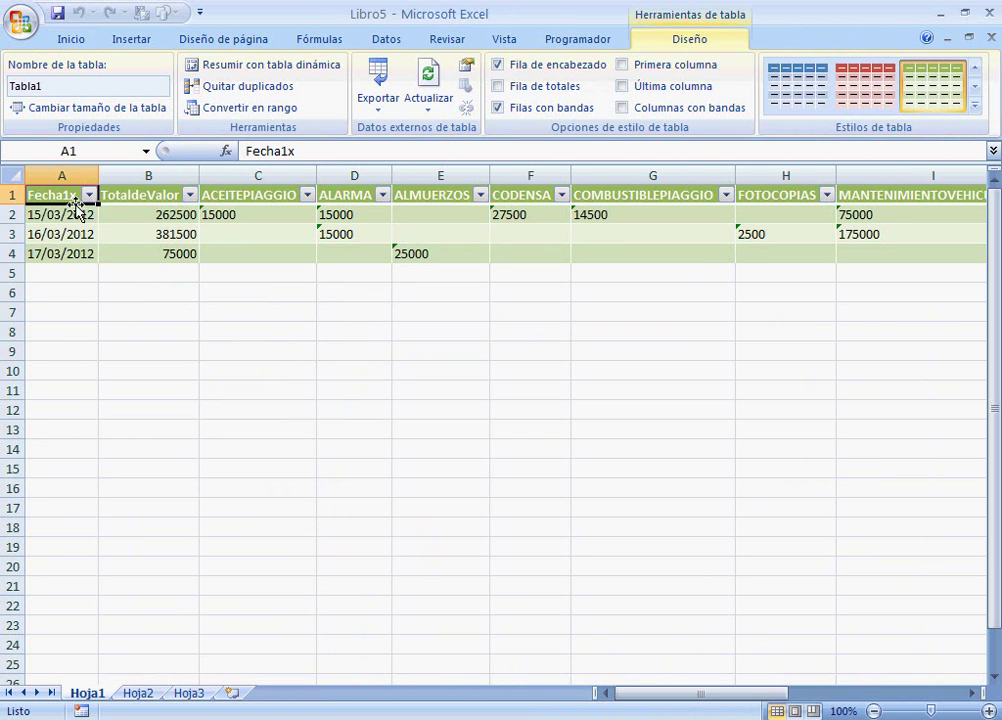
# - Insert a 3-D clustered column chart of TotaldeValor by Fecha1x from A1:B4 of the detailed report
pyautogui.moveTo(40, 193); pyautogui.dragTo(152, 252)
pyautogui.click(130, 39)
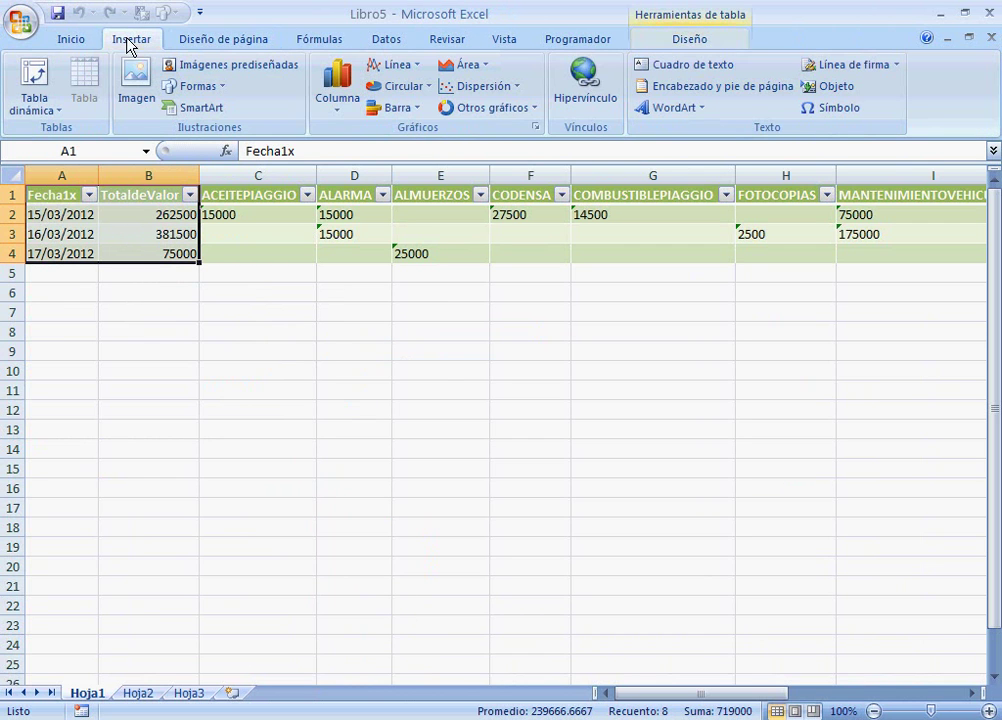
pyautogui.click(338, 88)
pyautogui.click(358, 243)
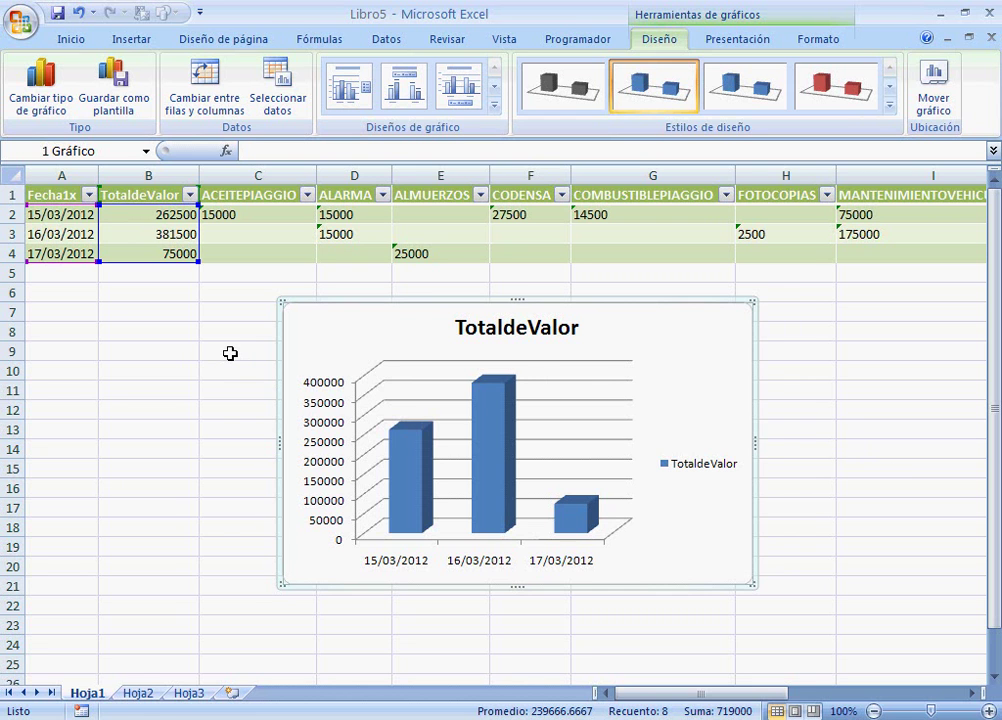
pyautogui.click(189, 194)
pyautogui.click(190, 196)
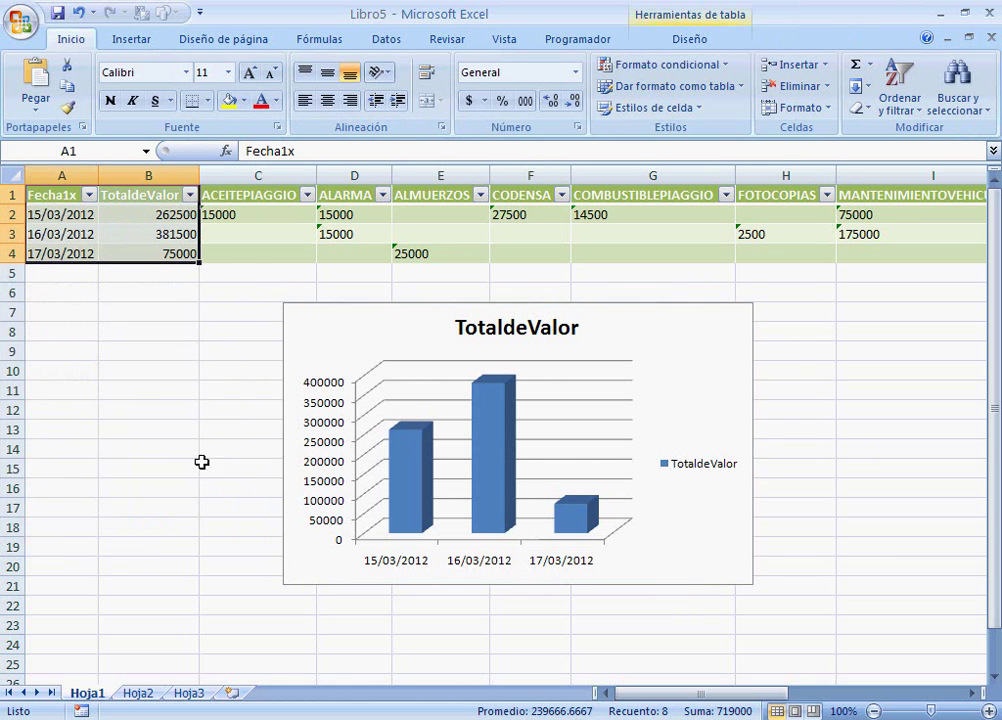
# - Delete the TotaldeValor chart and close the detailed report without saving
pyautogui.click(740, 307)
pyautogui.rightClick(740, 307)
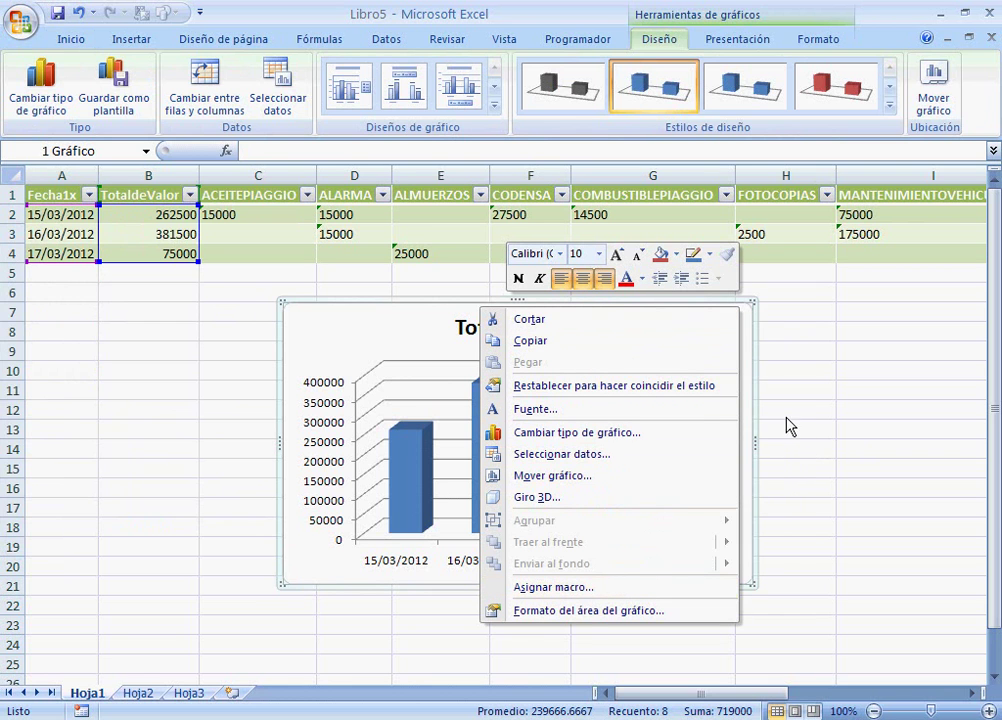
pyautogui.click(755, 412)
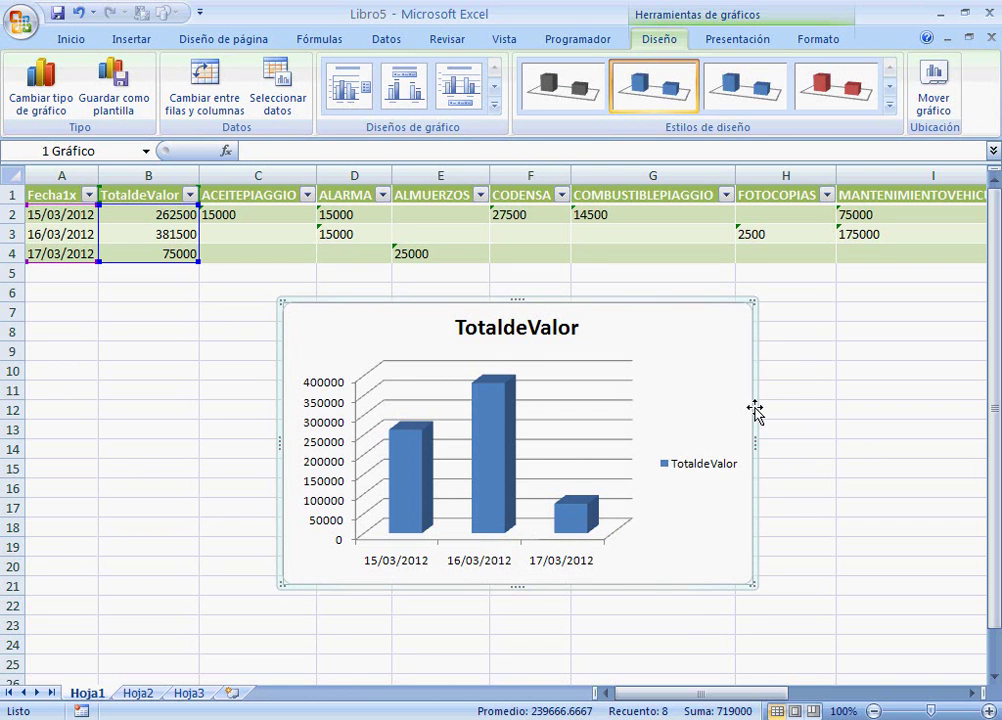
pyautogui.press('Delete')
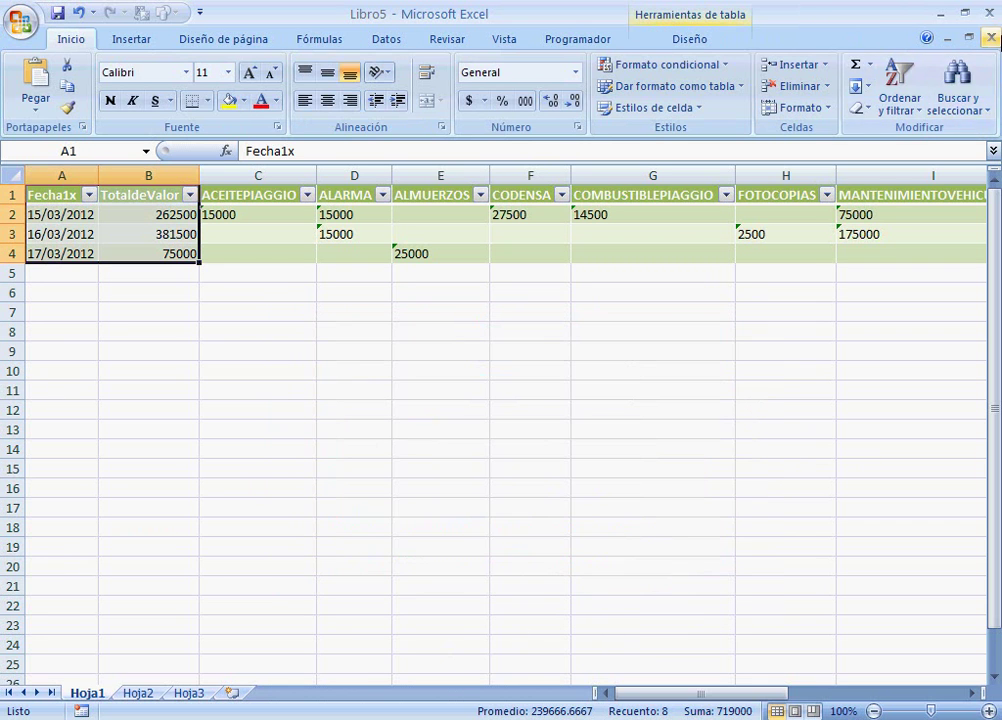
pyautogui.click(993, 37)
pyautogui.click(512, 432)
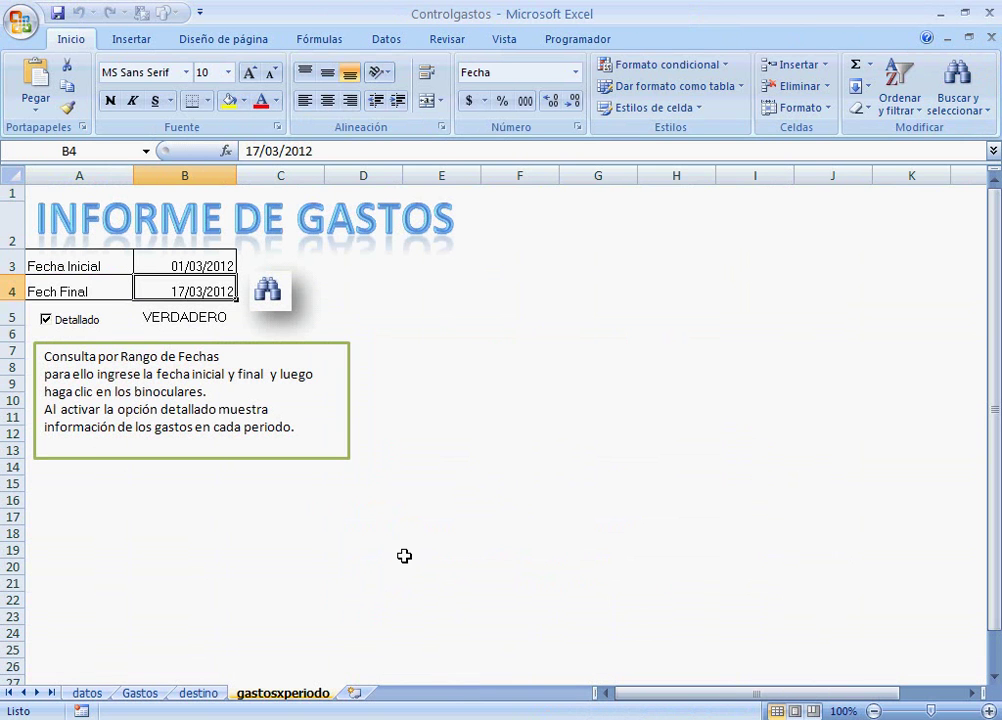